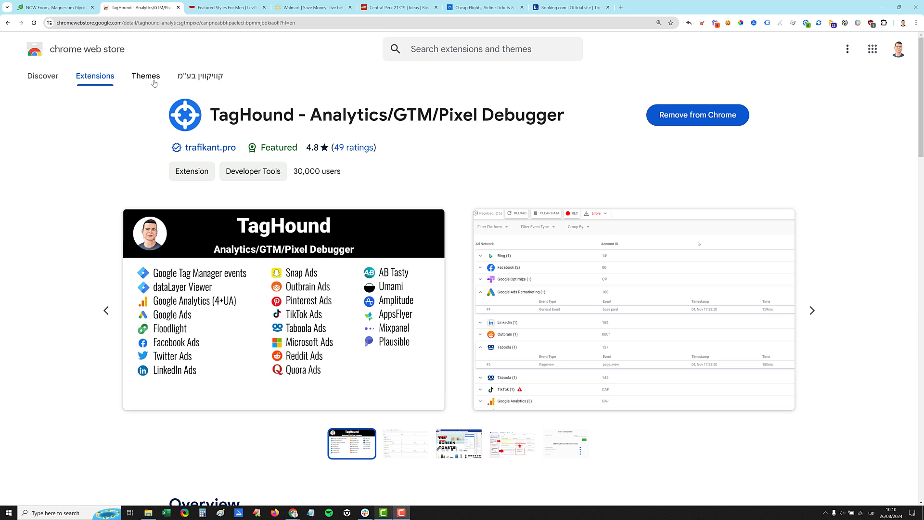
pyautogui.click(67, 7)
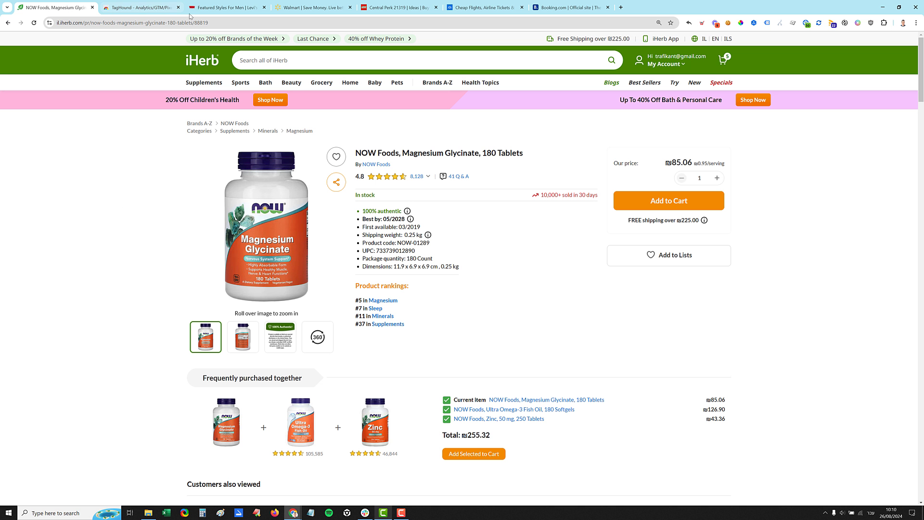
pyautogui.click(226, 14)
pyautogui.click(298, 11)
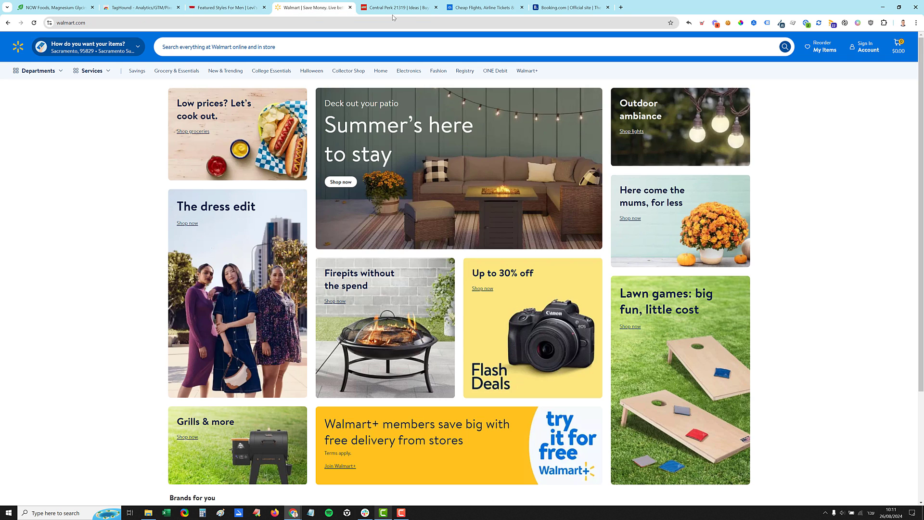
pyautogui.click(499, 9)
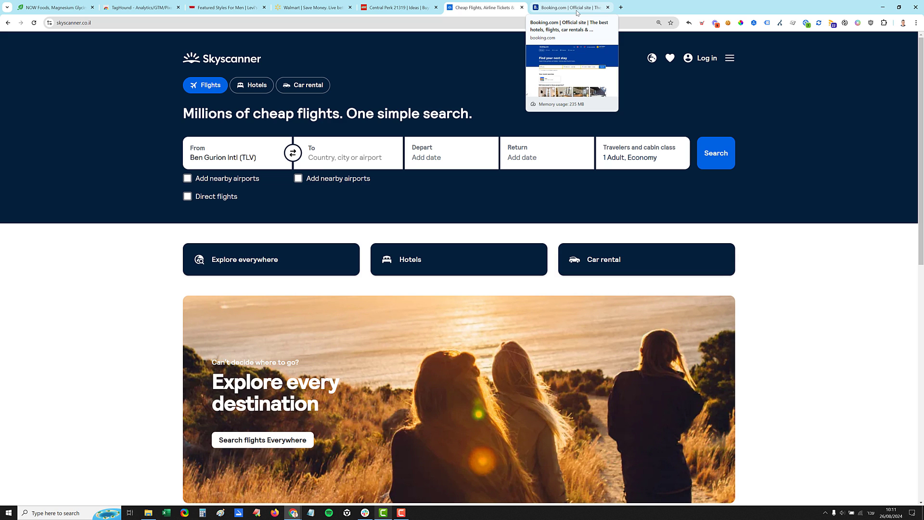
pyautogui.click(552, 10)
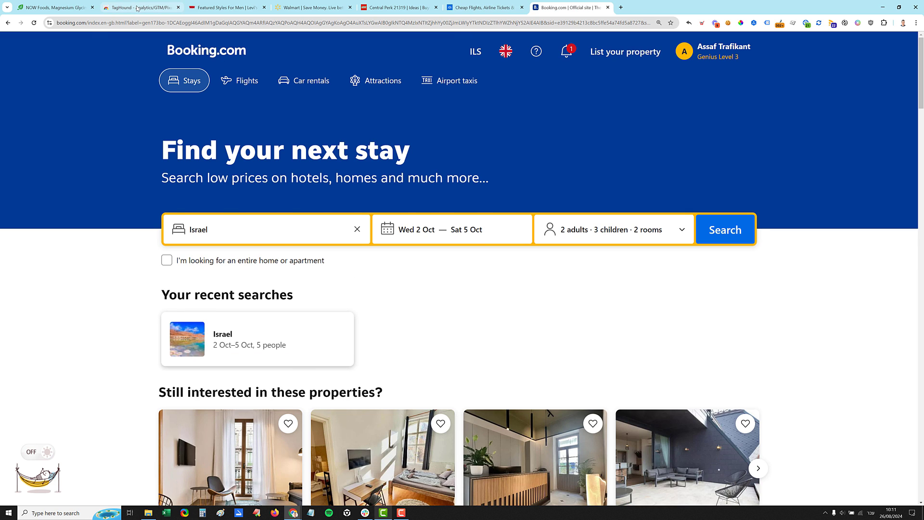
pyautogui.click(137, 8)
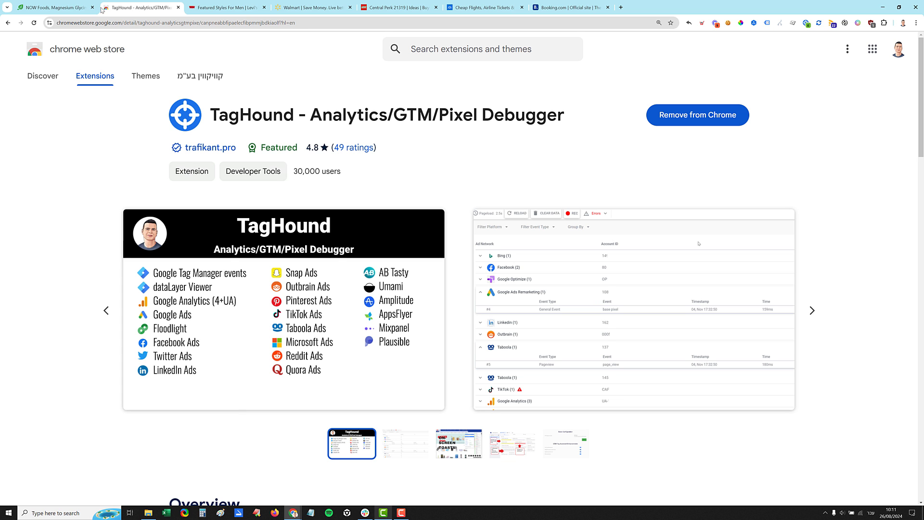
# On the iHerb tab, switch on GTM Tracking in TagHound and review the detected ad networks.
pyautogui.click(53, 8)
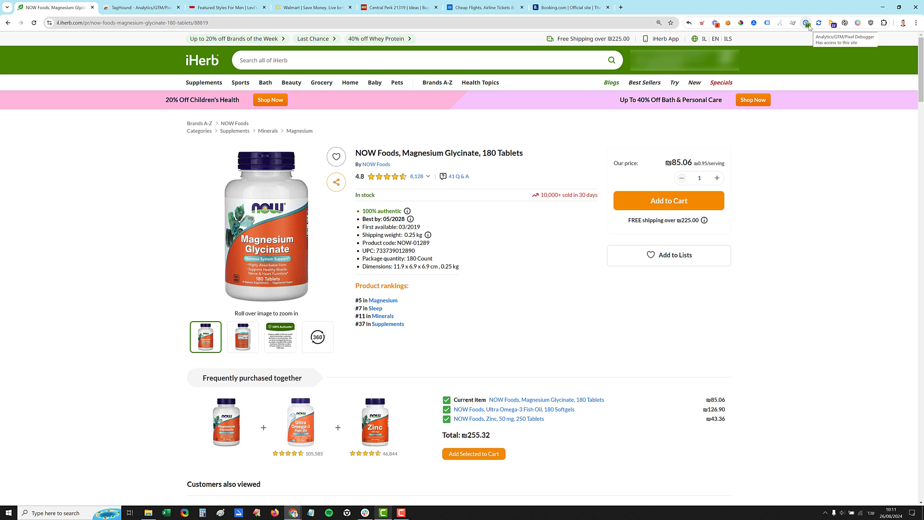
pyautogui.click(807, 24)
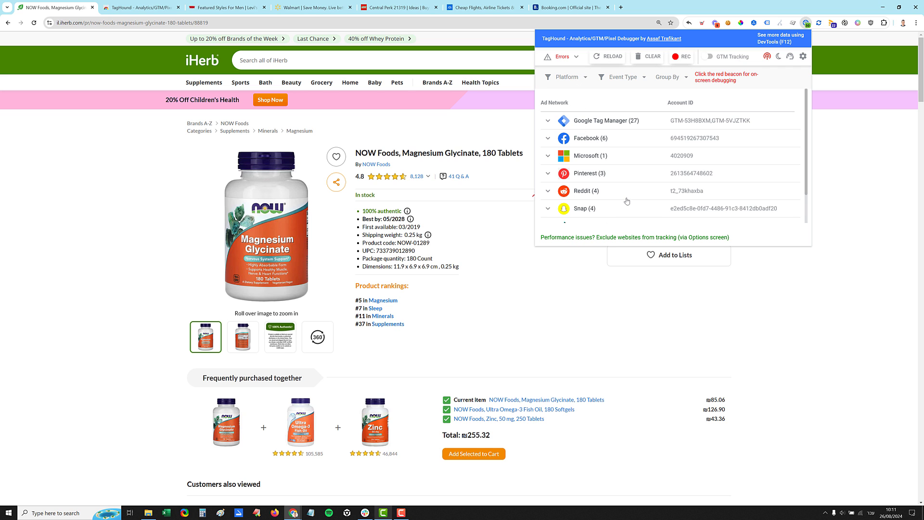
pyautogui.scroll(-1, 625, 199)
pyautogui.scroll(1, 625, 198)
pyautogui.click(708, 57)
pyautogui.scroll(-1, 631, 124)
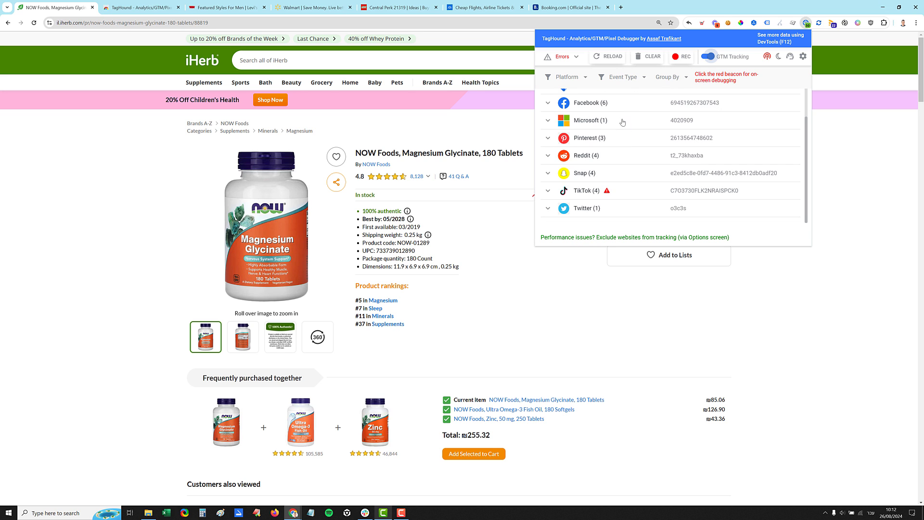
# Reload the iHerb page from TagHound and review Facebook's ViewContent and PageView pixel events.
pyautogui.click(609, 60)
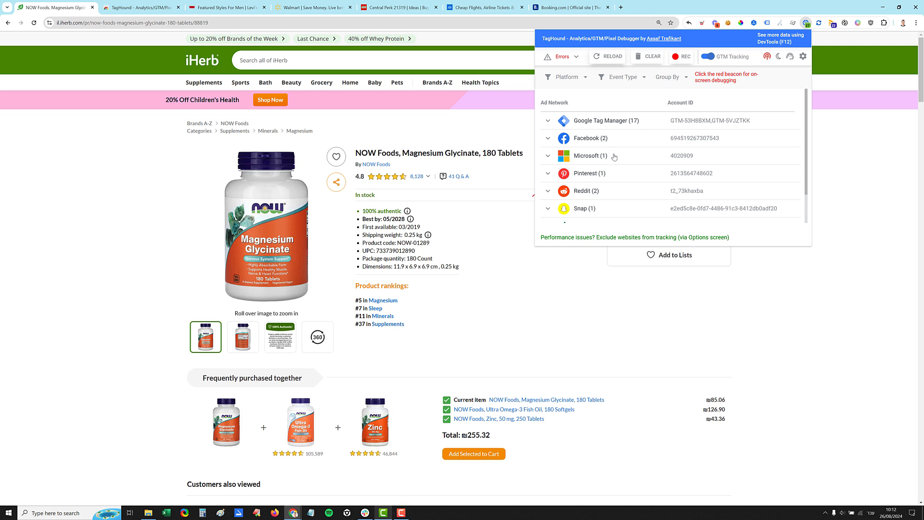
pyautogui.scroll(-1, 617, 193)
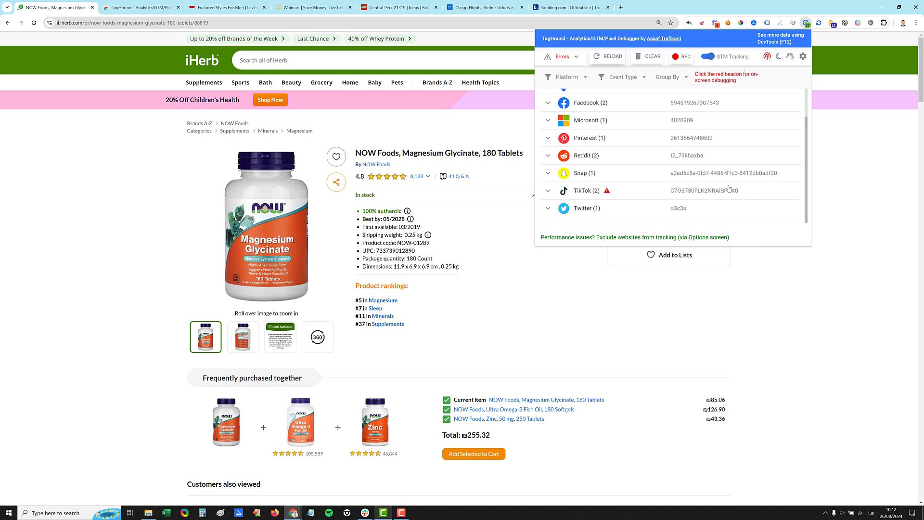
pyautogui.scroll(2, 694, 173)
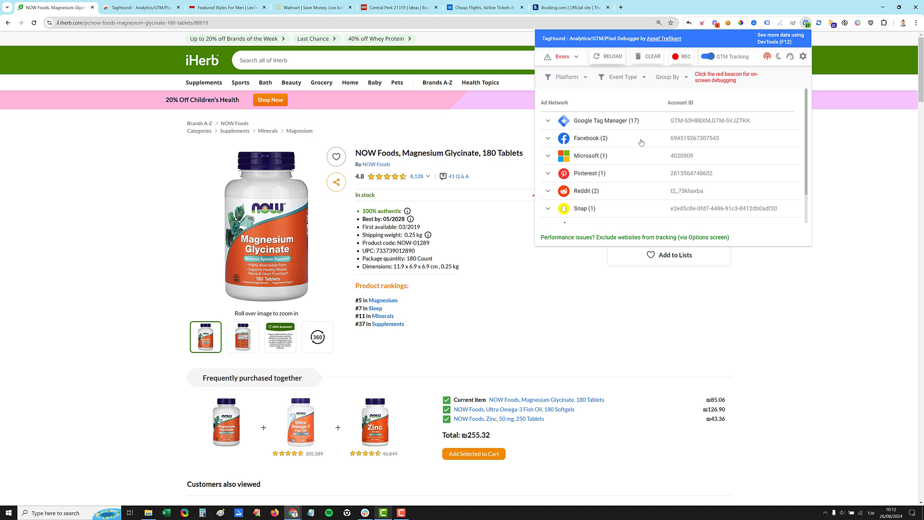
pyautogui.scroll(-1, 638, 143)
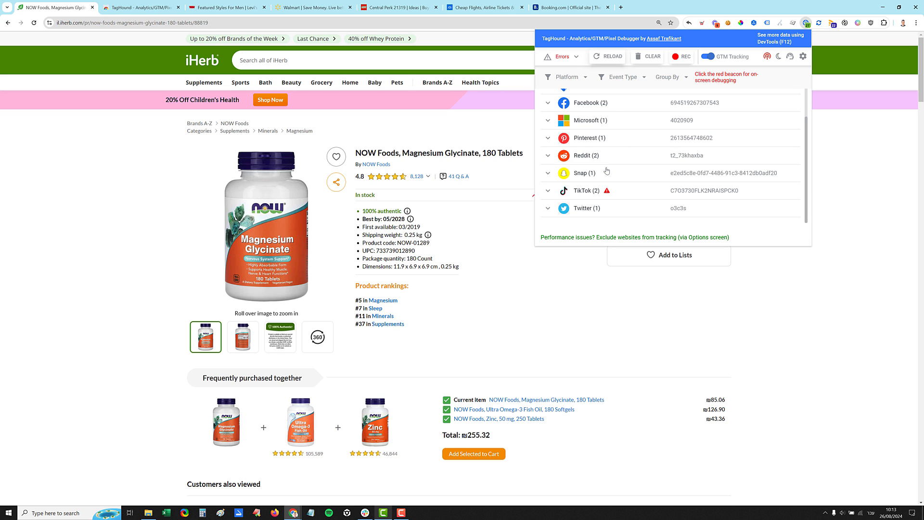
pyautogui.scroll(1, 606, 171)
pyautogui.click(551, 140)
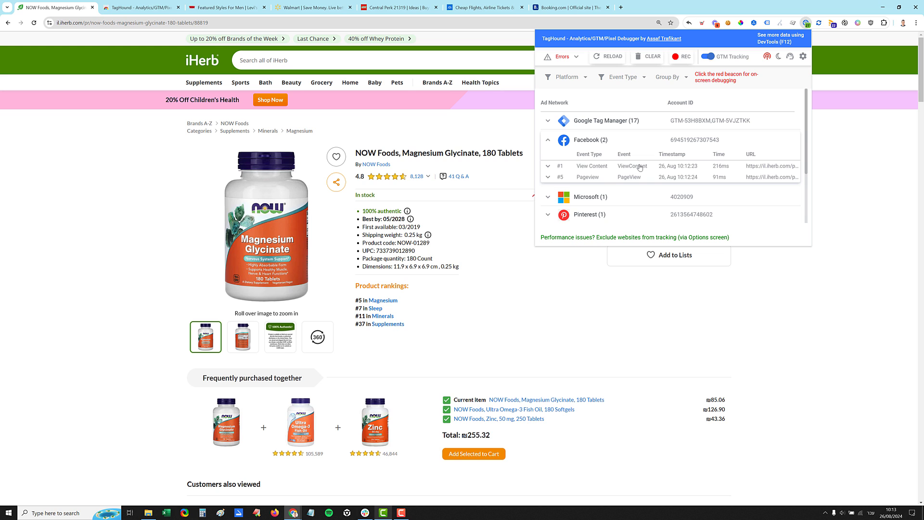
pyautogui.click(640, 167)
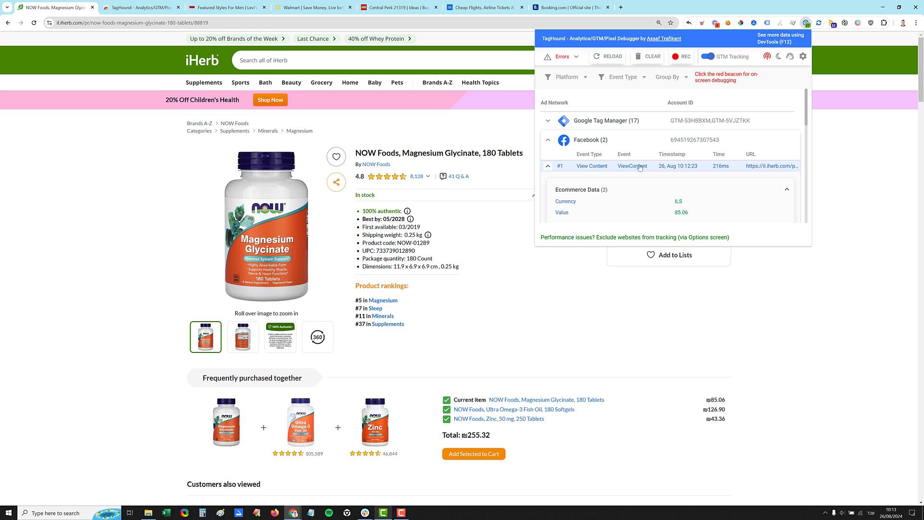
pyautogui.scroll(-1, 639, 167)
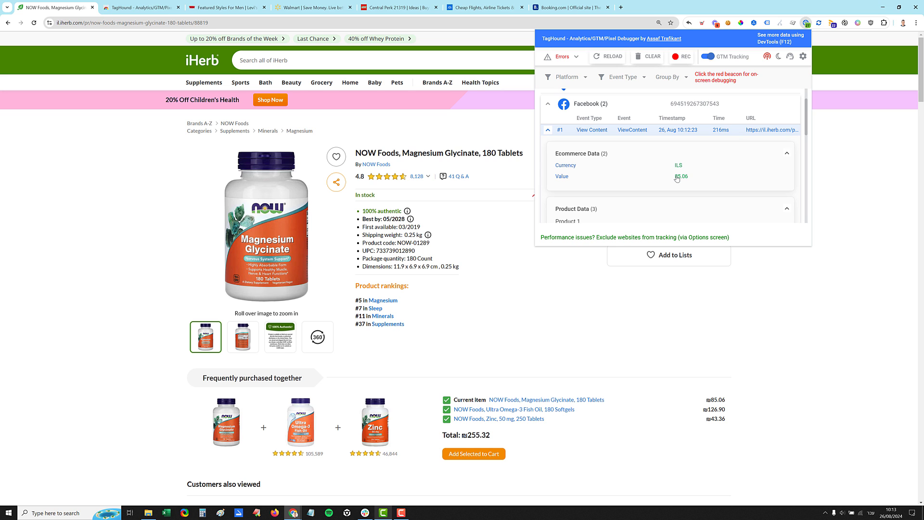
pyautogui.scroll(-2, 676, 185)
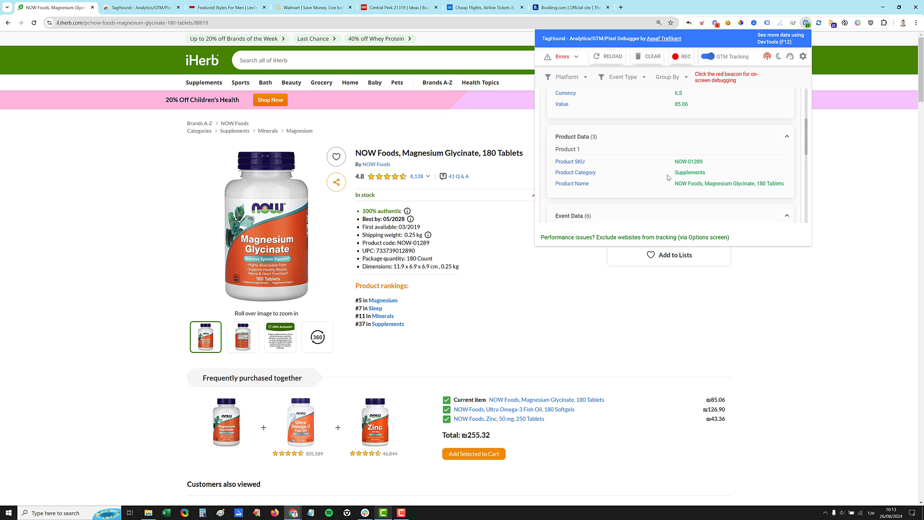
pyautogui.scroll(-2, 669, 176)
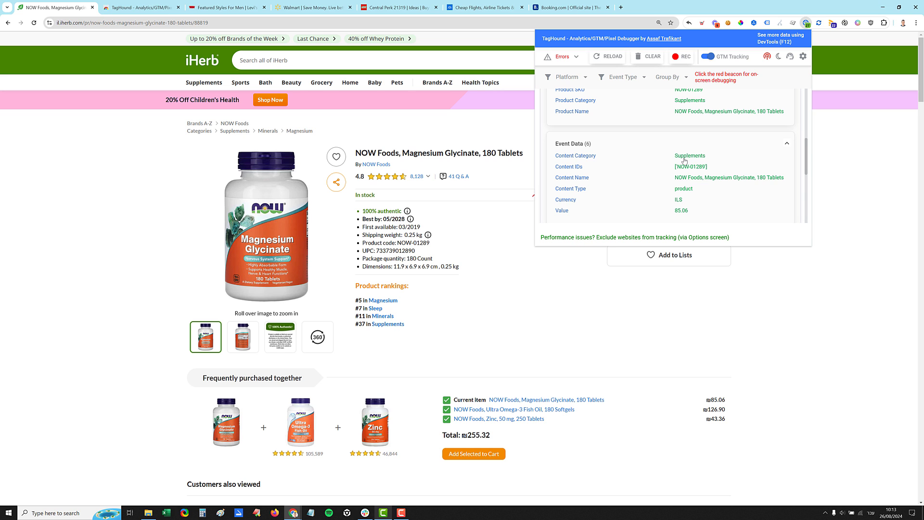
pyautogui.scroll(-2, 684, 160)
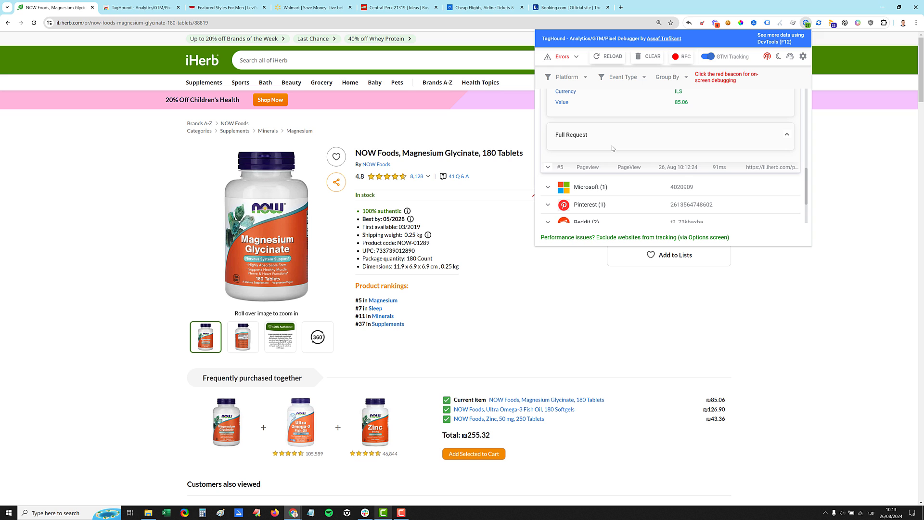
pyautogui.scroll(-2, 640, 176)
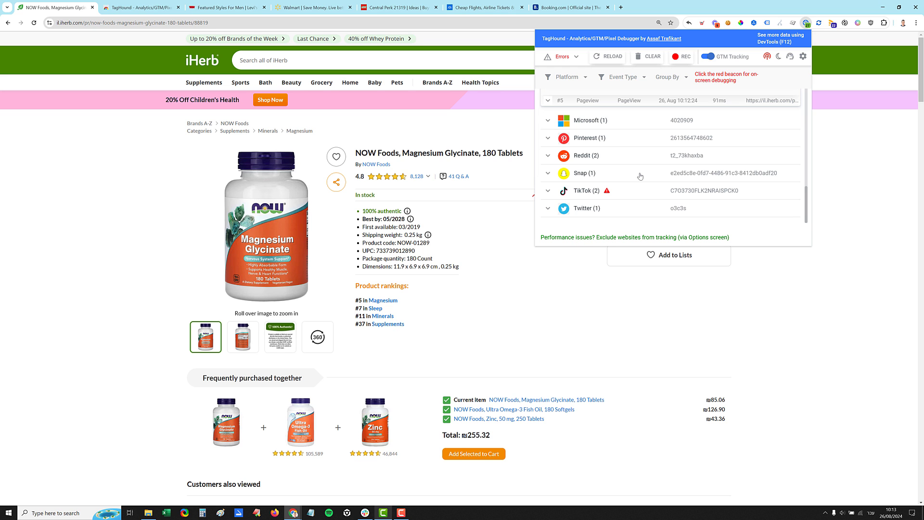
pyautogui.scroll(5, 640, 176)
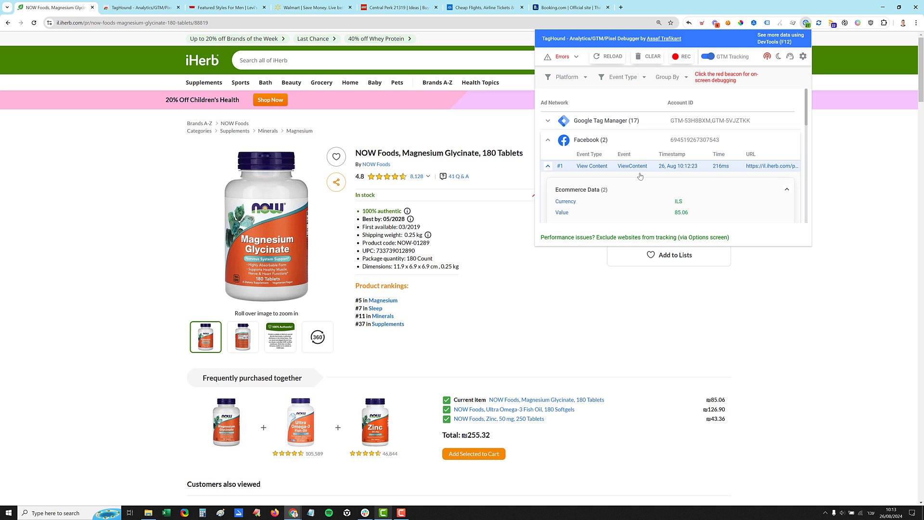
pyautogui.click(548, 140)
pyautogui.scroll(-1, 662, 147)
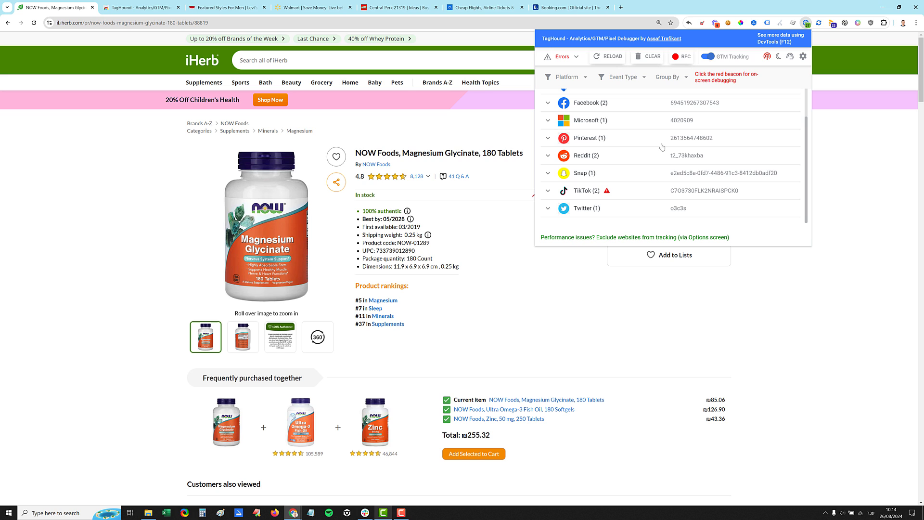
pyautogui.scroll(1, 649, 180)
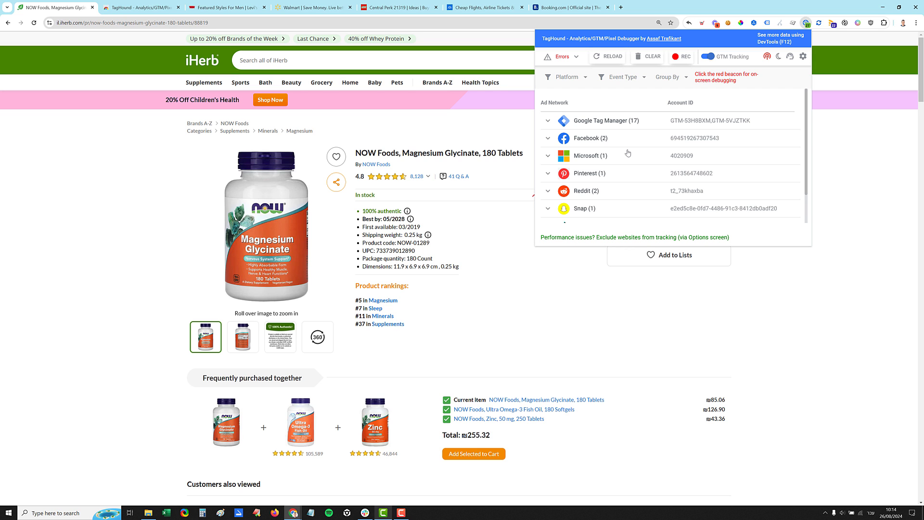
# Turn uBlock Origin on for iHerb, reload, and confirm TagHound shows only Google Tag Manager (11).
pyautogui.click(871, 23)
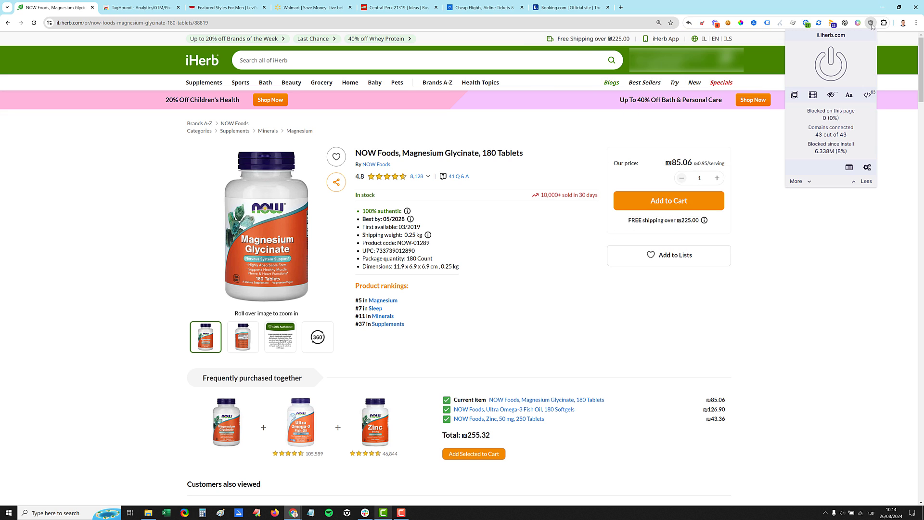
pyautogui.click(831, 64)
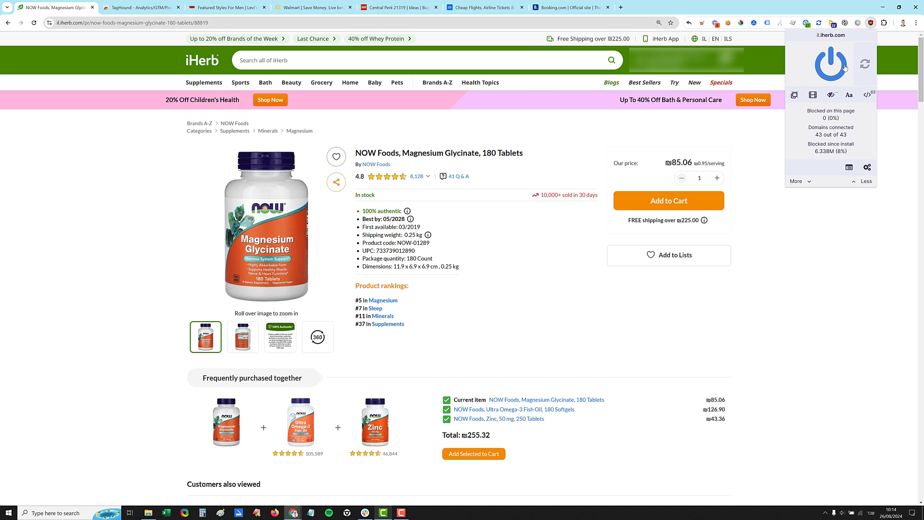
pyautogui.click(33, 23)
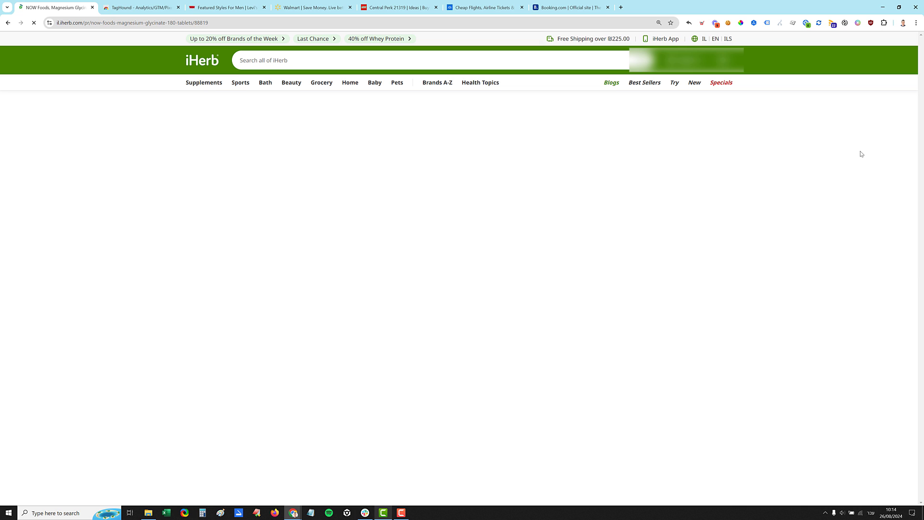
pyautogui.click(807, 24)
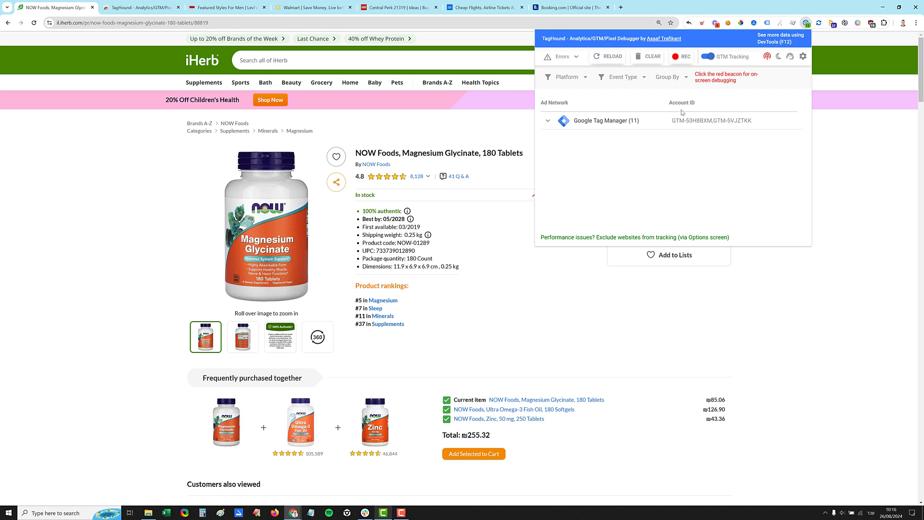
# Show TagHound's tag list on Booking.com and expand the Google Analytics (1) events.
pyautogui.click(552, 9)
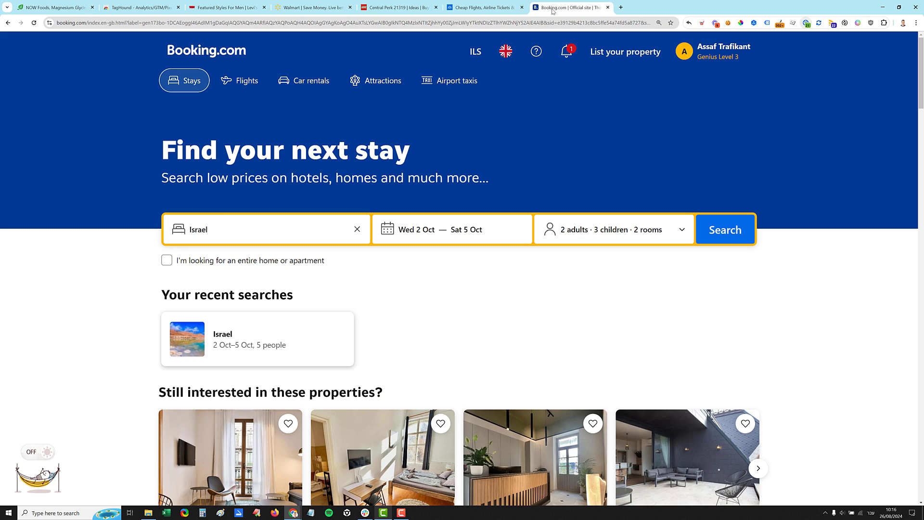
pyautogui.click(806, 23)
pyautogui.scroll(-1, 645, 142)
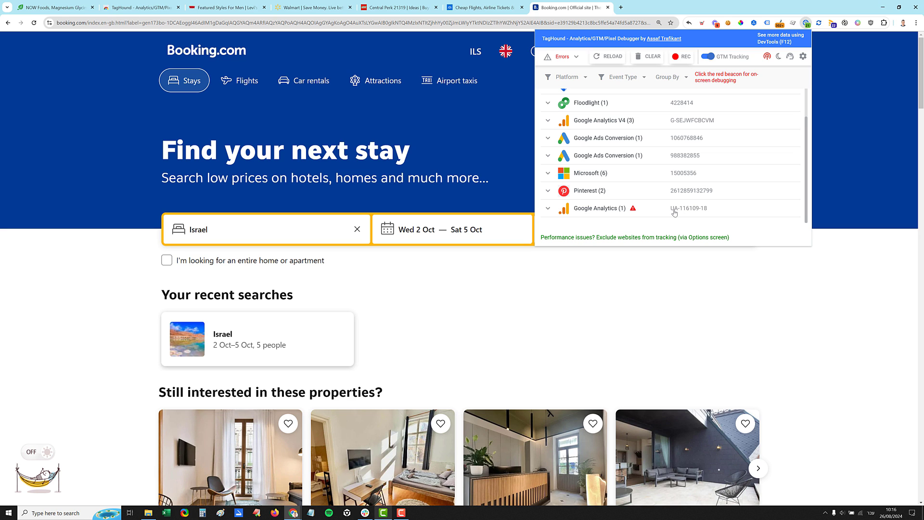
pyautogui.click(641, 212)
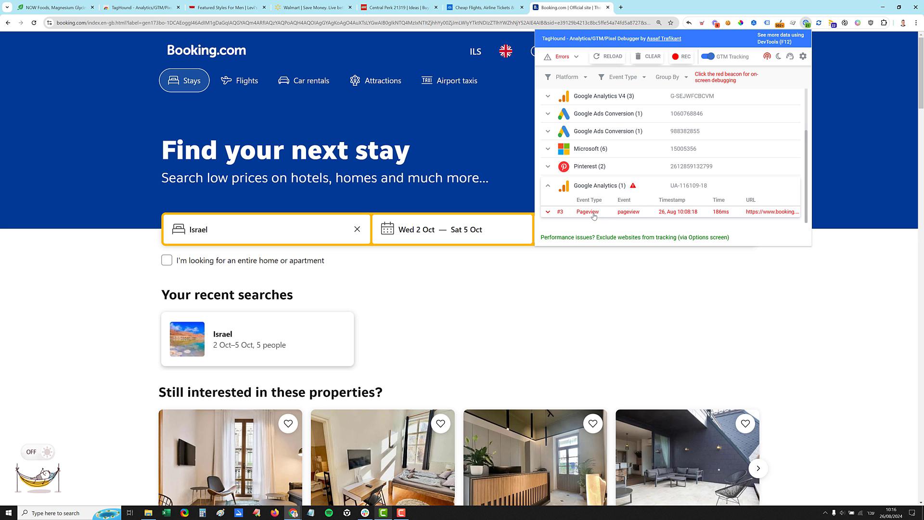
pyautogui.scroll(3, 601, 210)
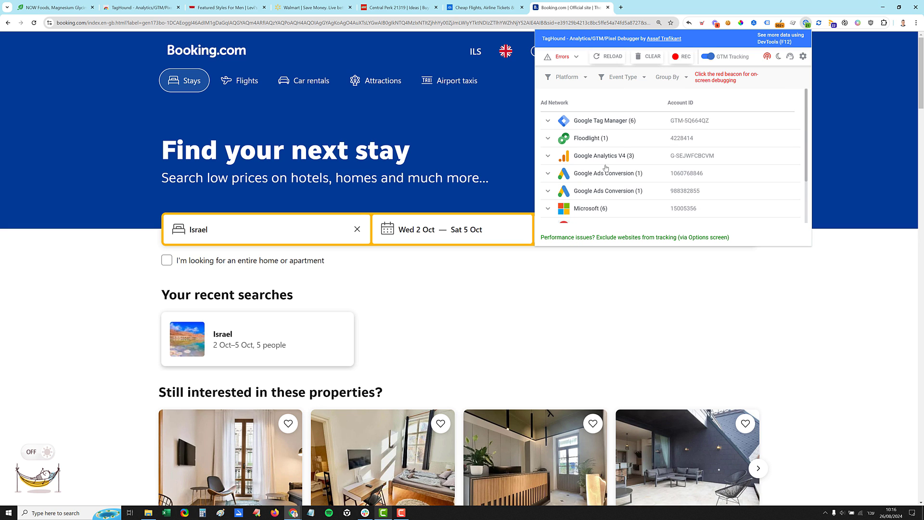
# Expand Google Analytics V4's three events and scroll through navigation_bar_interaction's event data.
pyautogui.click(608, 162)
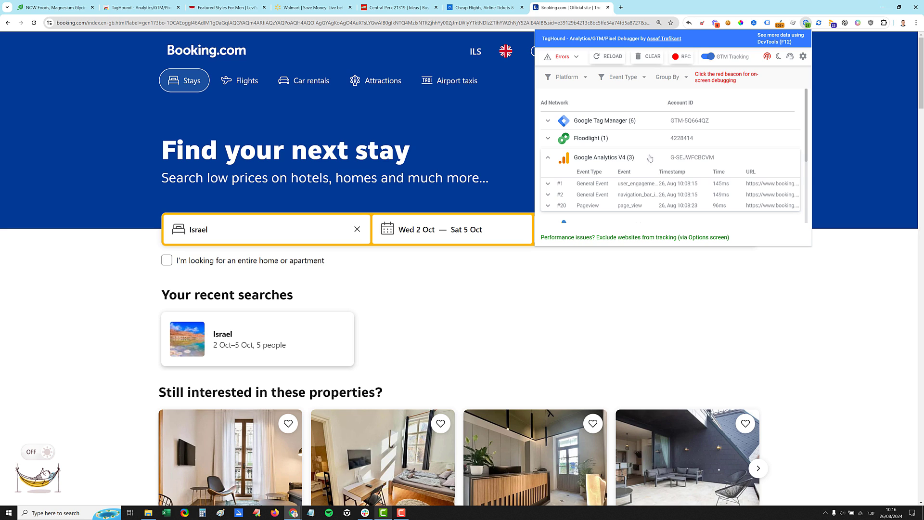
pyautogui.scroll(-1, 633, 164)
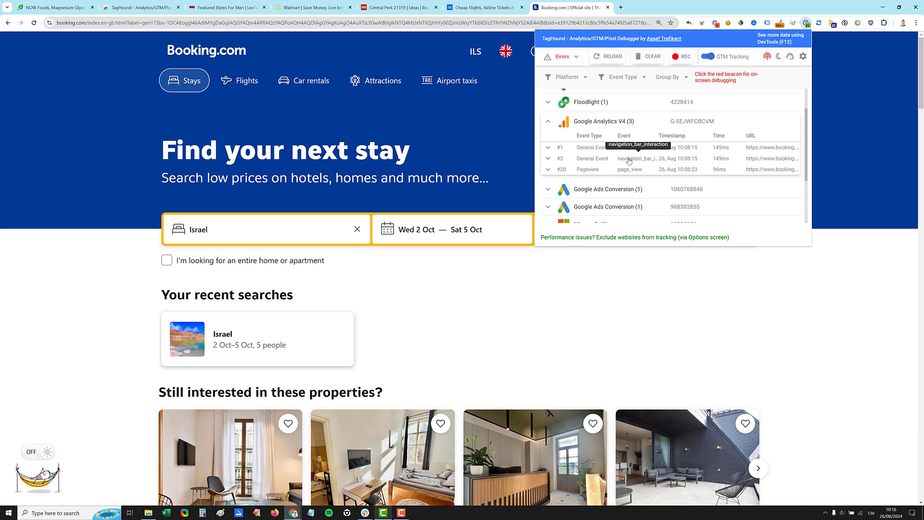
pyautogui.click(630, 160)
pyautogui.scroll(-3, 653, 157)
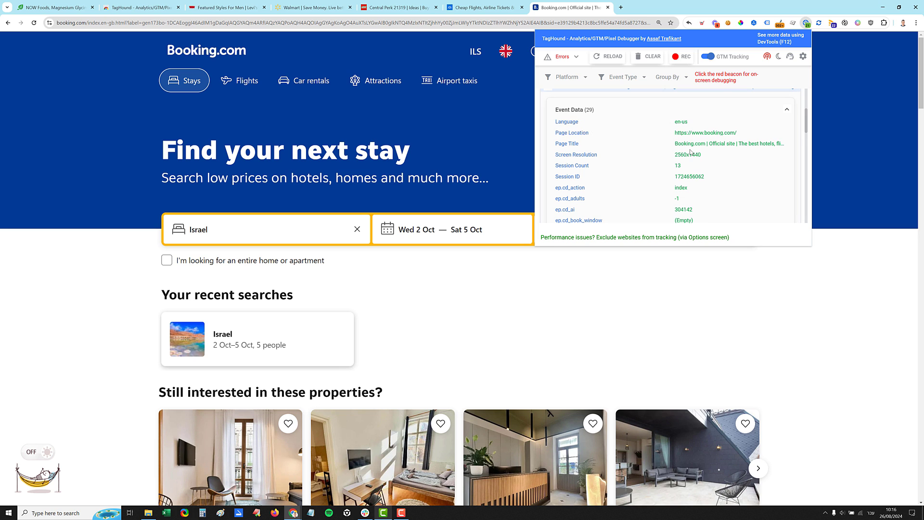
pyautogui.scroll(-1, 691, 152)
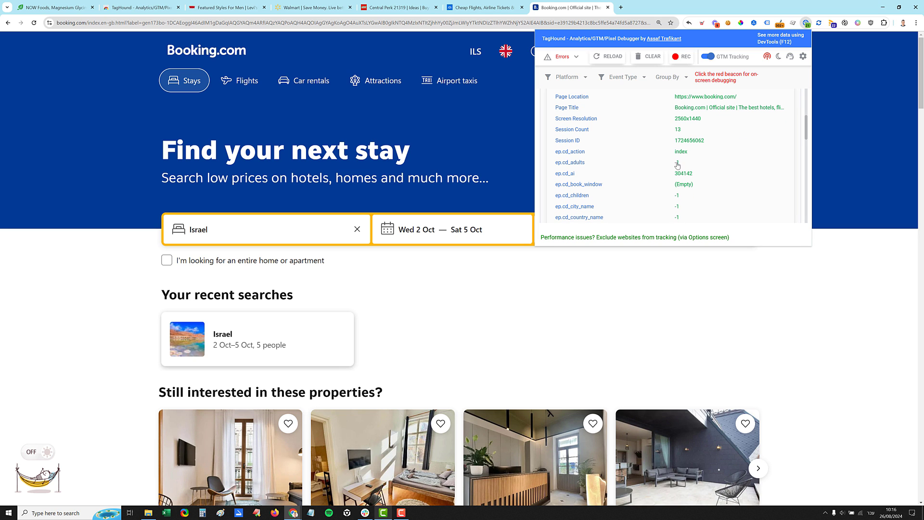
pyautogui.scroll(-2, 674, 176)
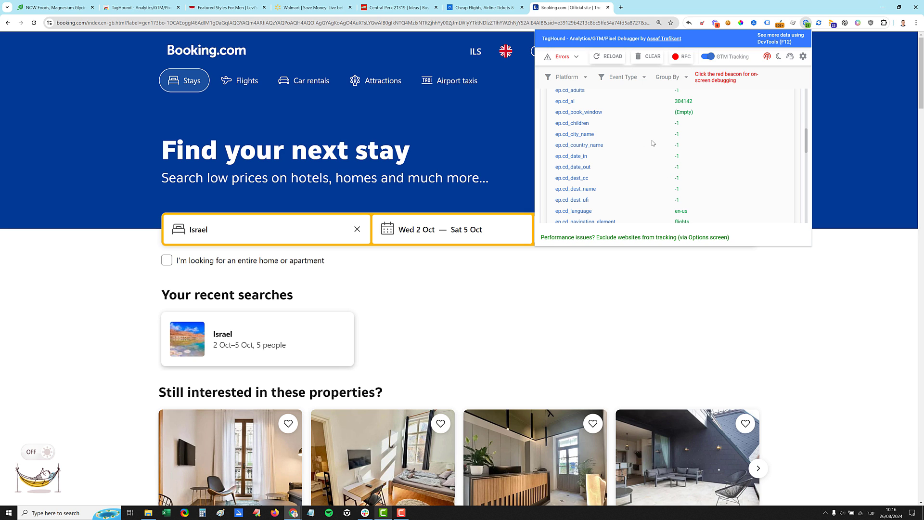
pyautogui.scroll(-1, 653, 143)
pyautogui.scroll(-6, 653, 142)
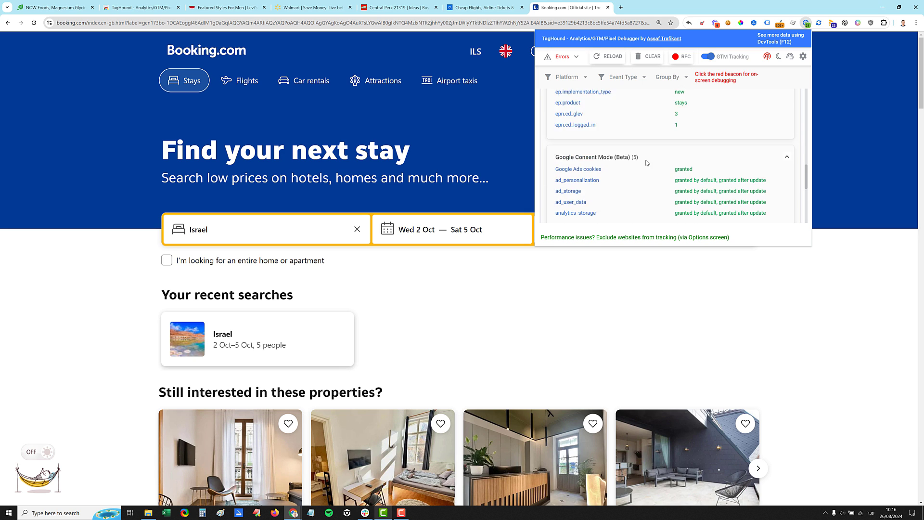
pyautogui.scroll(-1, 642, 164)
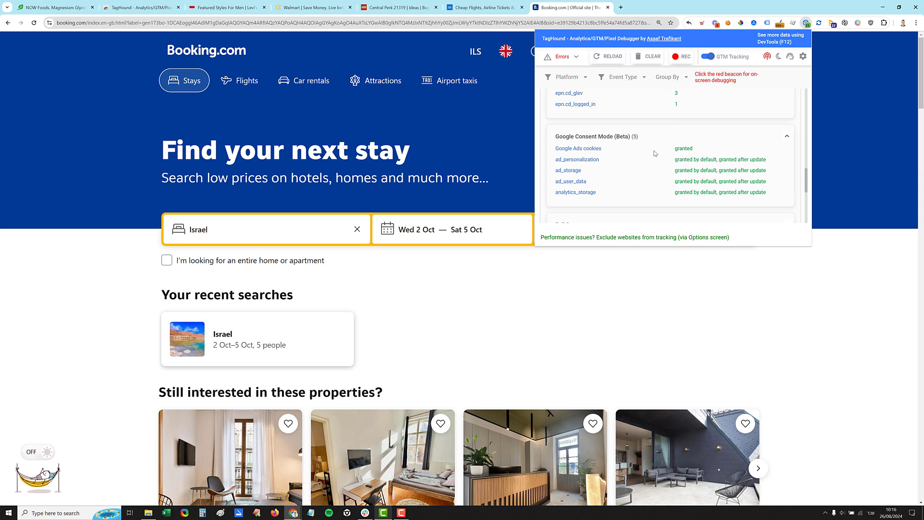
pyautogui.scroll(5, 626, 155)
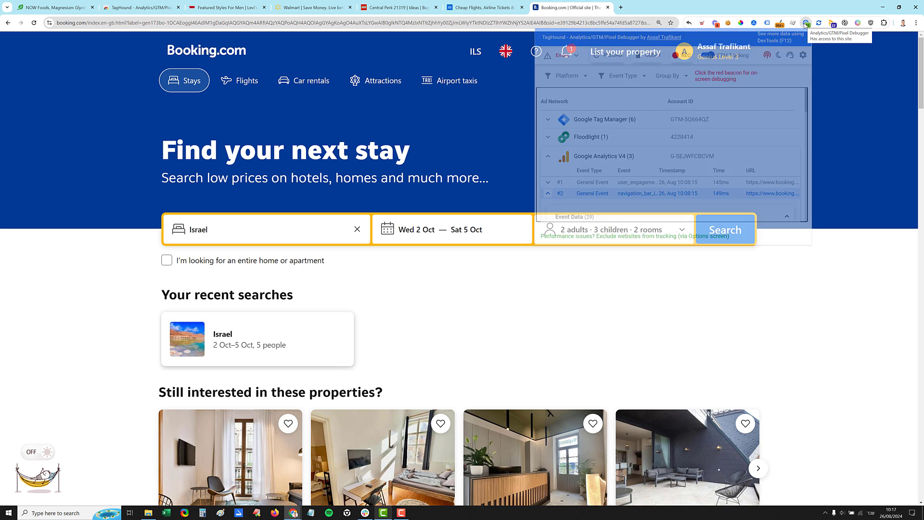
# Open TagHound's DevTools debugger and inspect Google Tag Manager events #14, page_view #16 and dom #17.
pyautogui.press('F12')
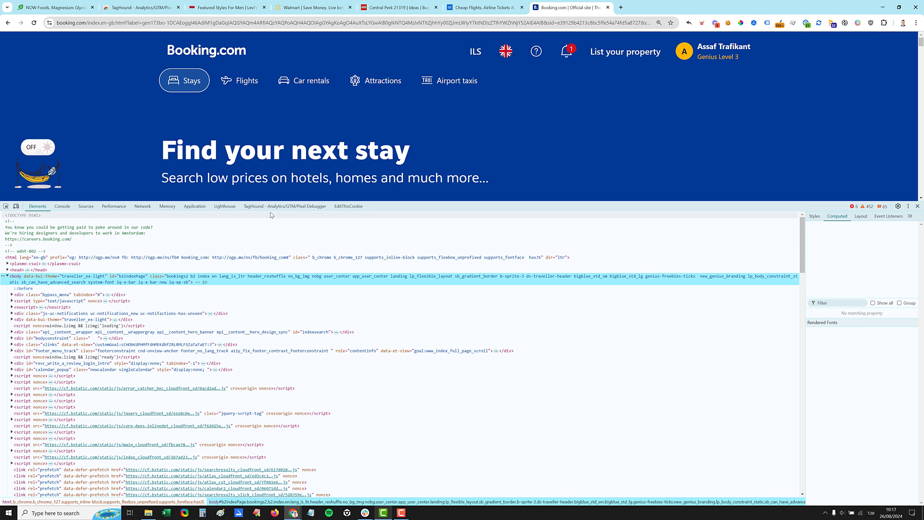
pyautogui.click(265, 207)
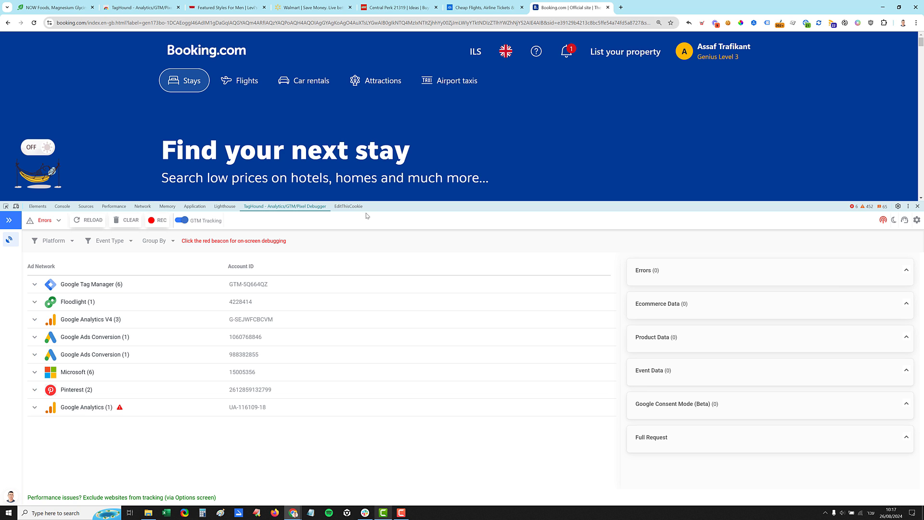
pyautogui.click(197, 287)
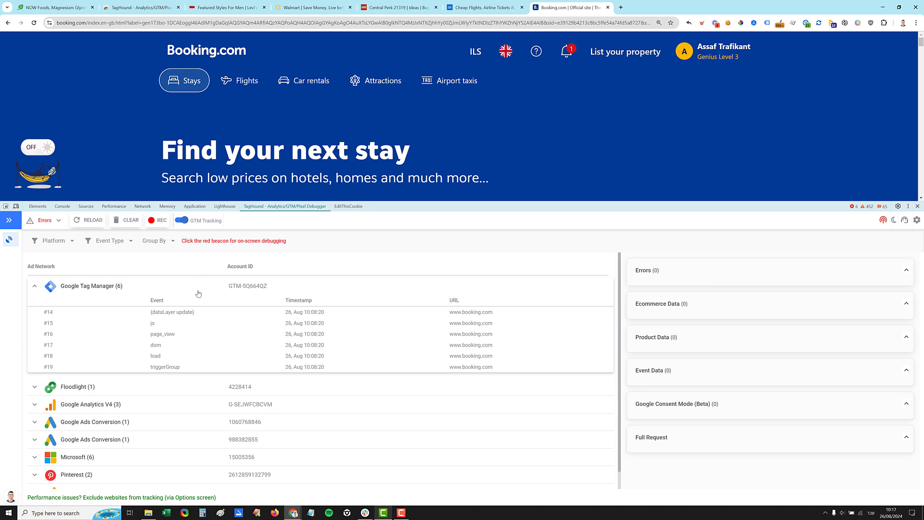
pyautogui.click(195, 312)
pyautogui.click(198, 334)
pyautogui.click(202, 346)
pyautogui.click(491, 334)
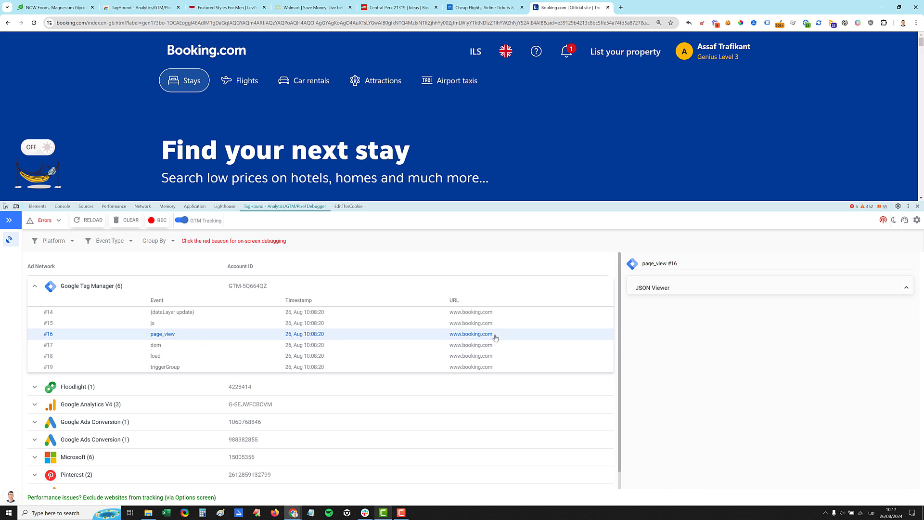
pyautogui.scroll(-1, 202, 375)
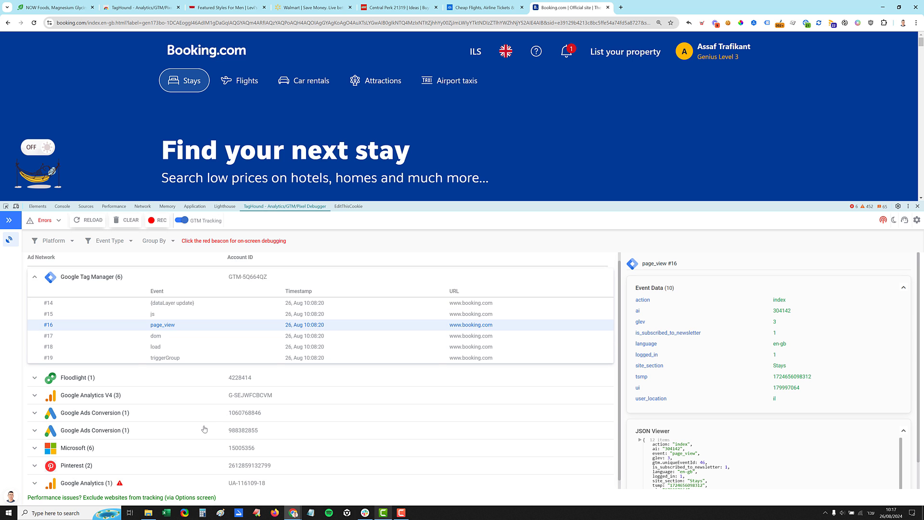
pyautogui.click(203, 384)
pyautogui.click(202, 367)
pyautogui.scroll(-2, 202, 378)
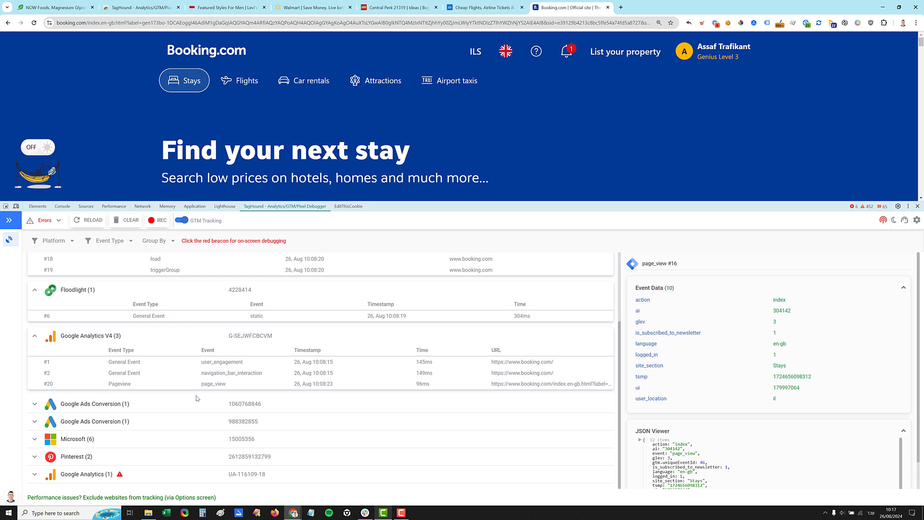
pyautogui.click(203, 375)
pyautogui.click(202, 403)
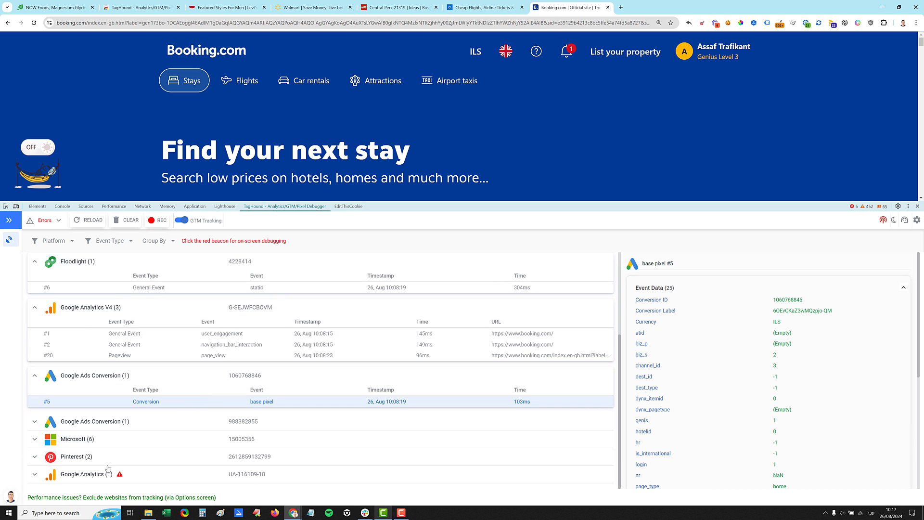
# Expand Pinterest to view pagevisit #13 product data, then collapse the Google Analytics (1) events.
pyautogui.click(190, 458)
pyautogui.scroll(-1, 195, 457)
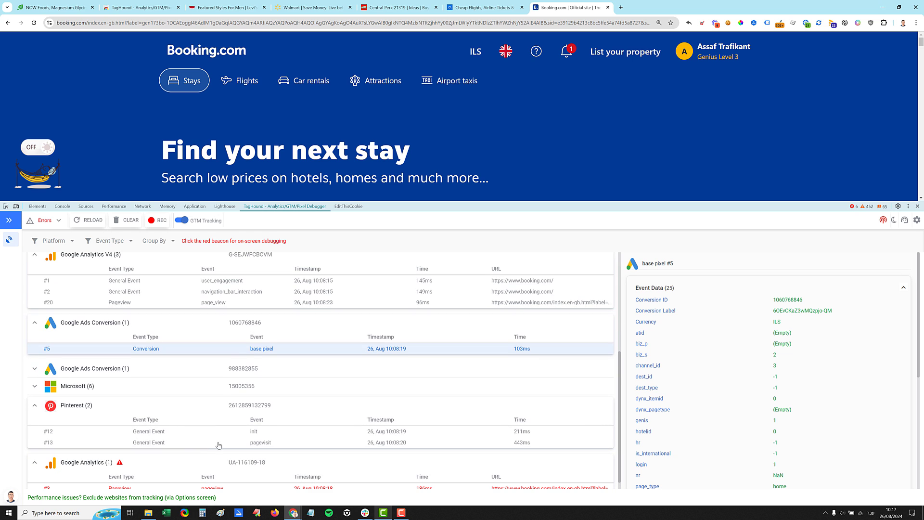
pyautogui.click(264, 439)
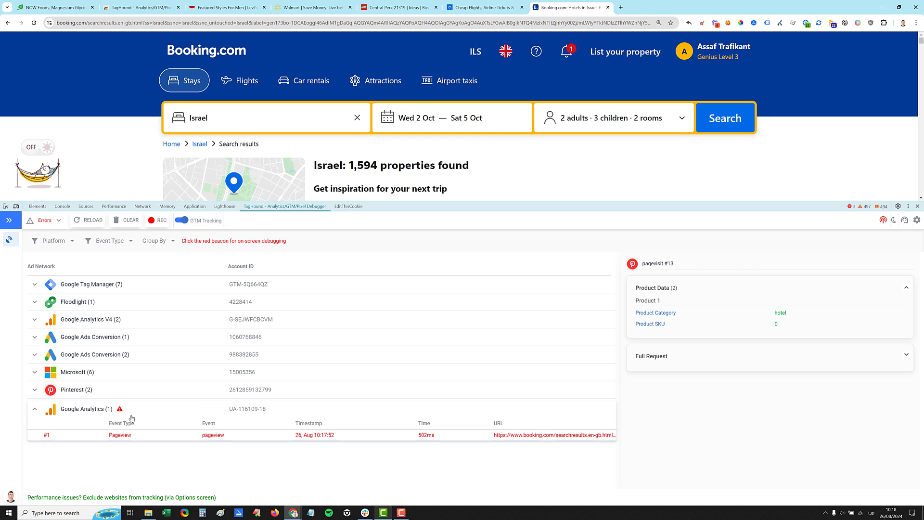
pyautogui.click(136, 412)
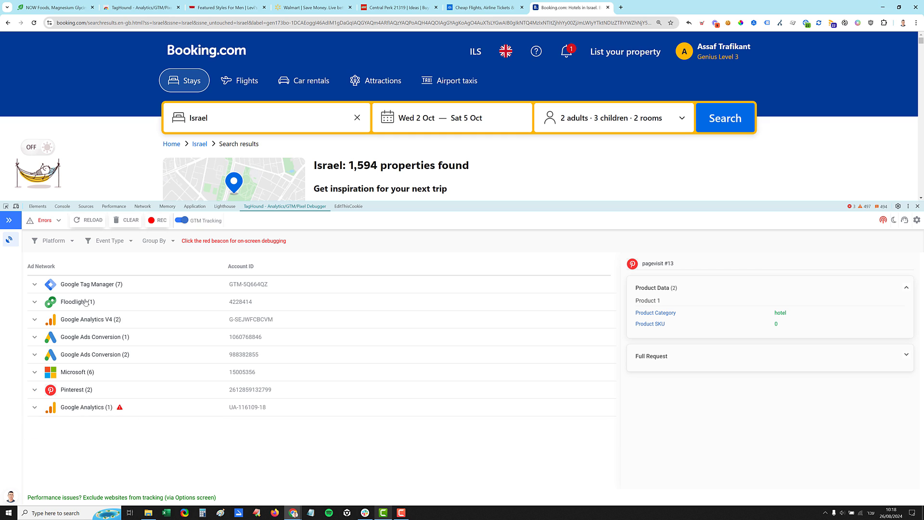
# Group Booking.com tags by Event Type, expand the three Conversion events, then switch to LEGO Central Perk.
pyautogui.click(155, 242)
pyautogui.click(173, 277)
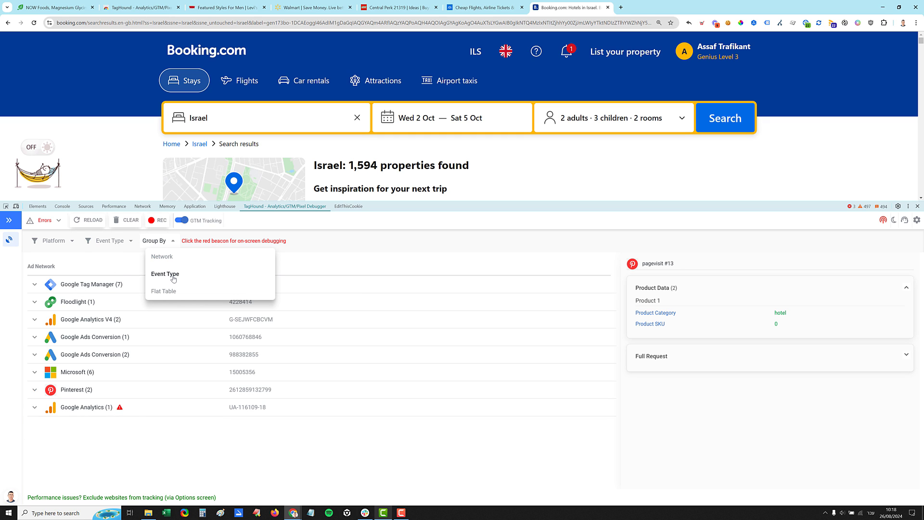
pyautogui.click(150, 379)
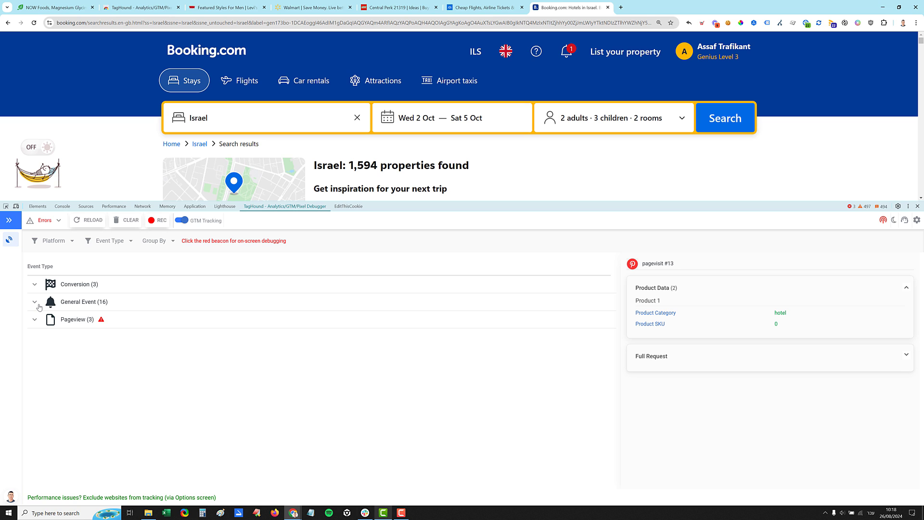
pyautogui.click(36, 286)
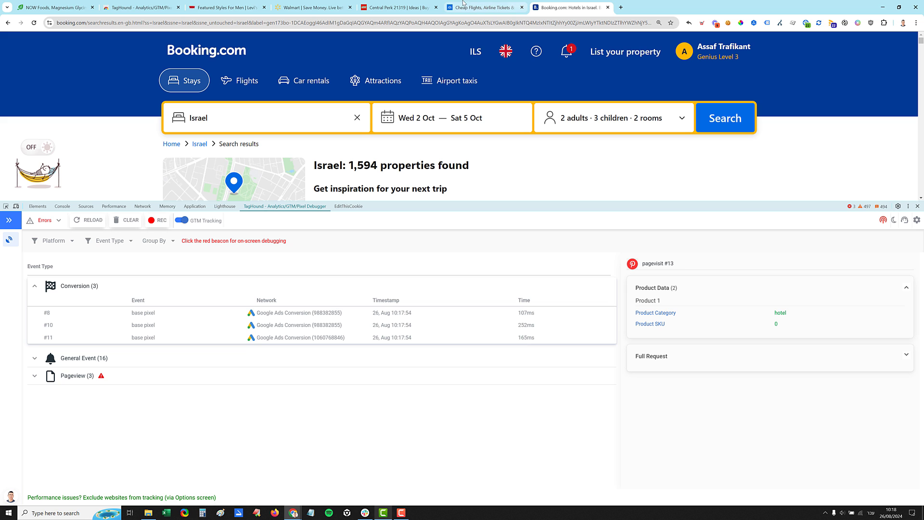
pyautogui.click(406, 8)
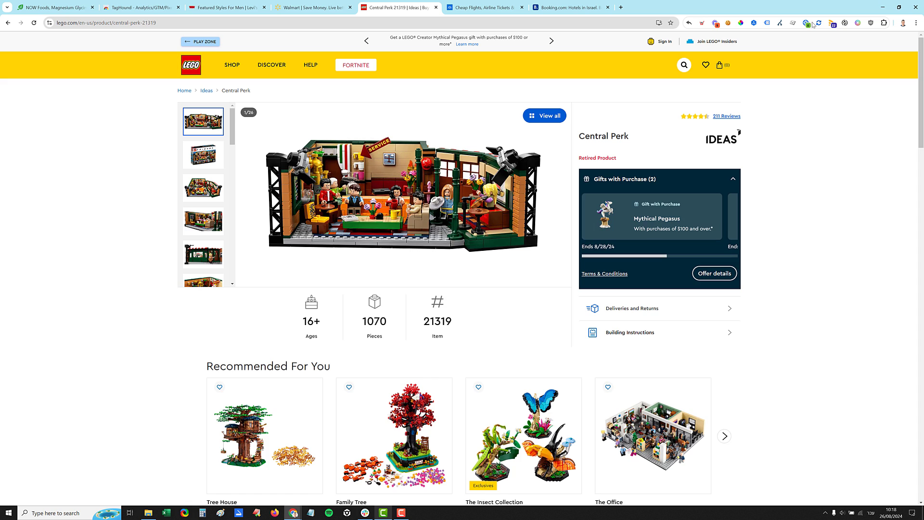
# Open DevTools on the LEGO page and expand the Remarketing, Floodlight (6) and Floodlight (2) events.
pyautogui.press('F12')
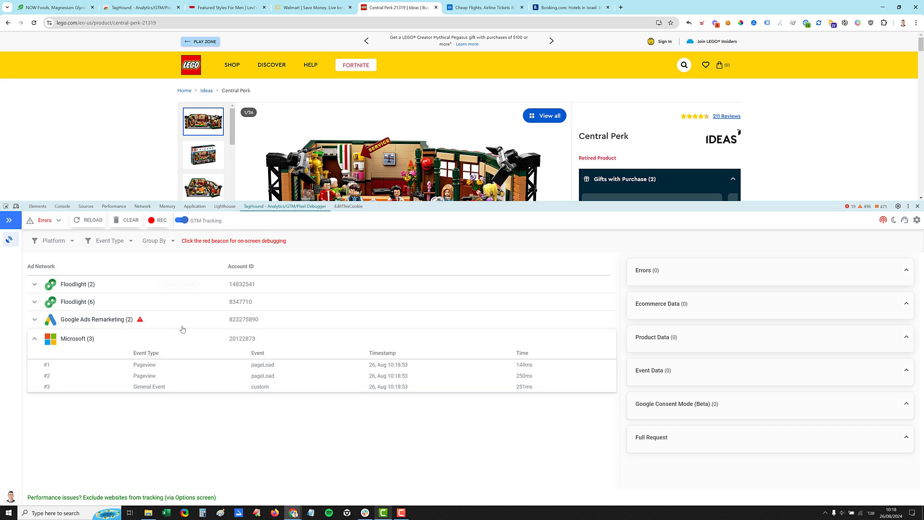
pyautogui.click(191, 323)
pyautogui.click(169, 302)
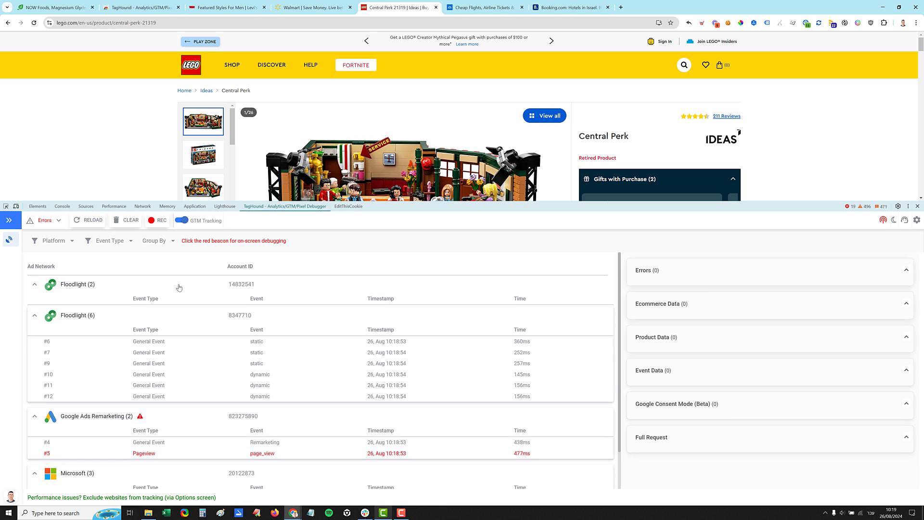
pyautogui.click(185, 285)
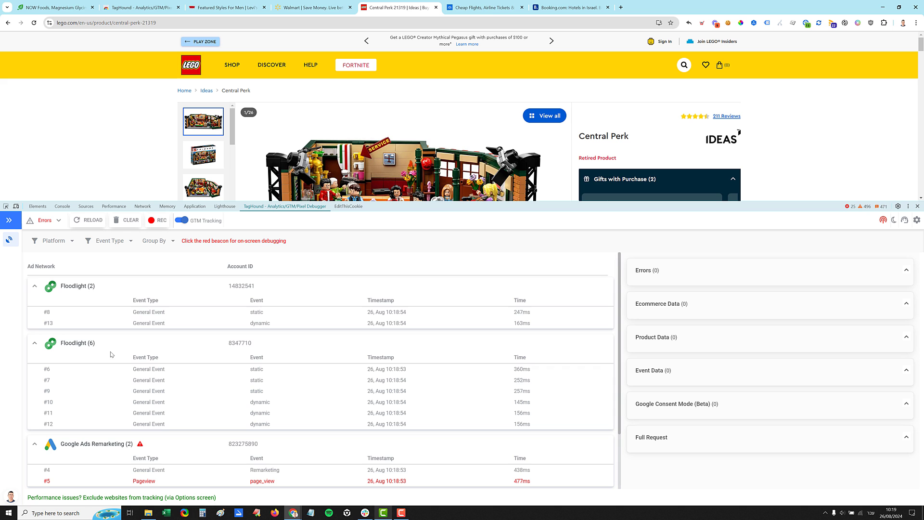
pyautogui.scroll(-2, 172, 371)
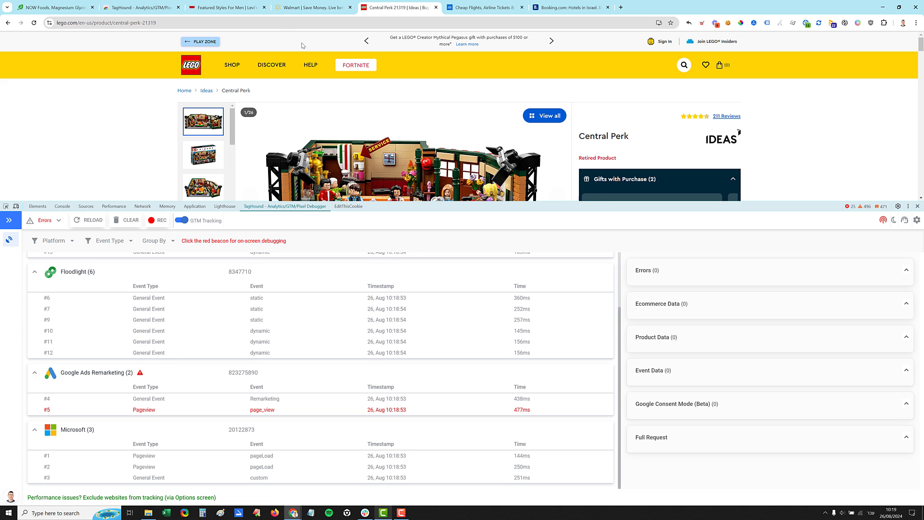
# Show TagHound's debugger on Walmart, then move through Levi's to the iHerb magnesium page.
pyautogui.click(295, 12)
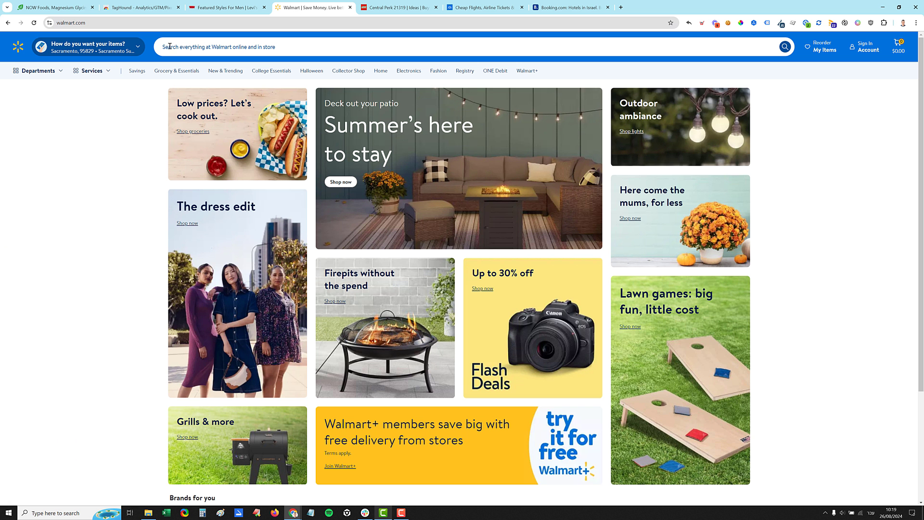
pyautogui.press('F12')
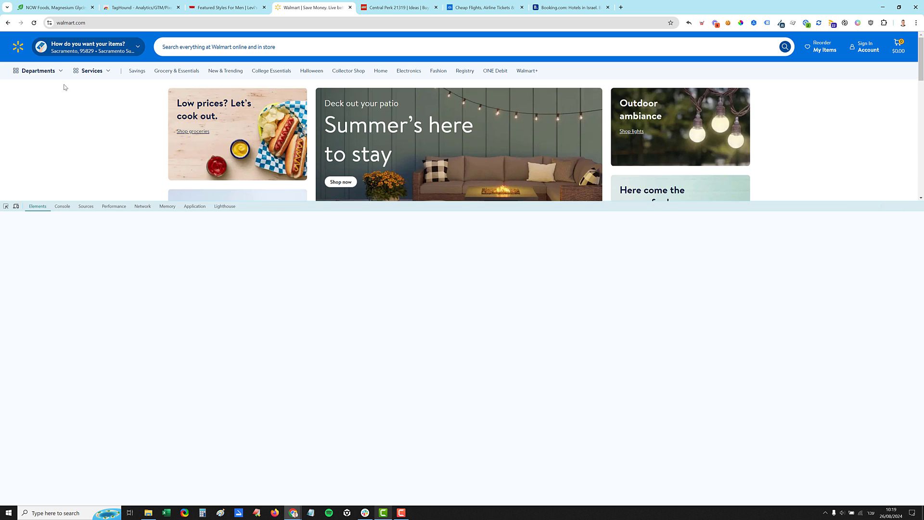
pyautogui.click(279, 206)
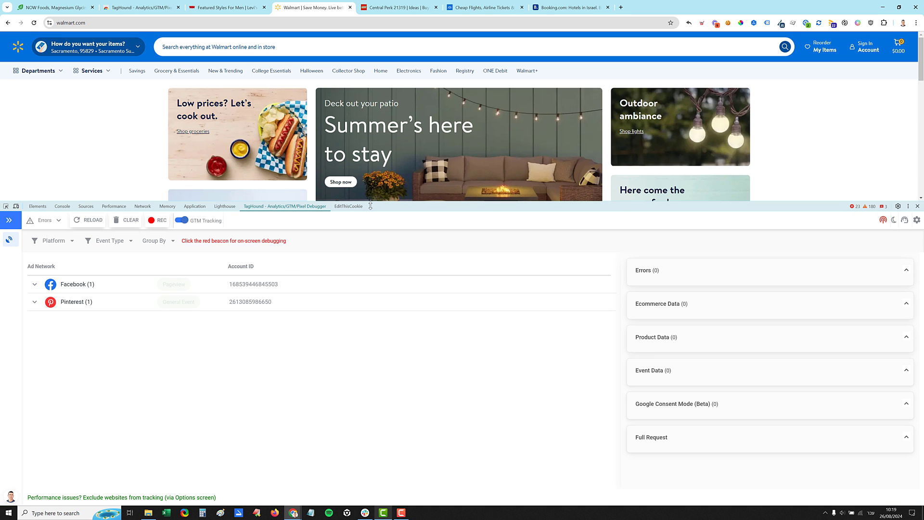
pyautogui.click(226, 8)
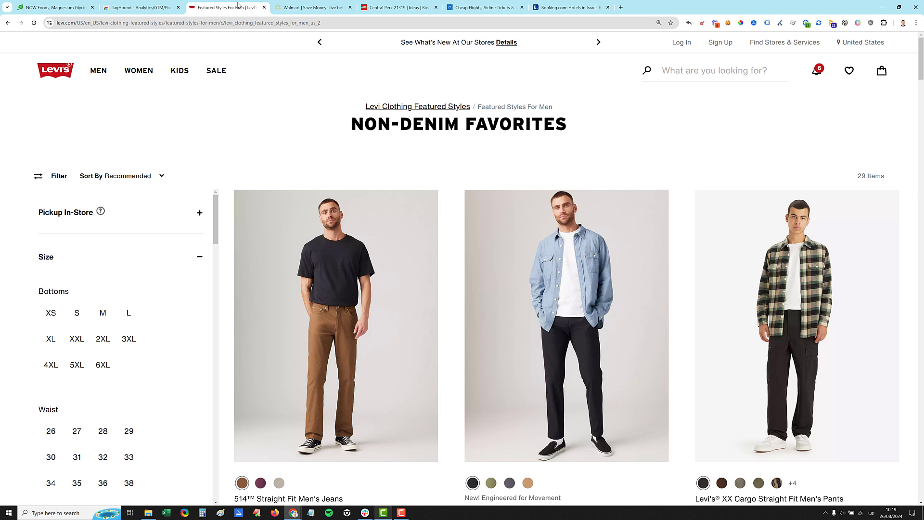
pyautogui.click(43, 8)
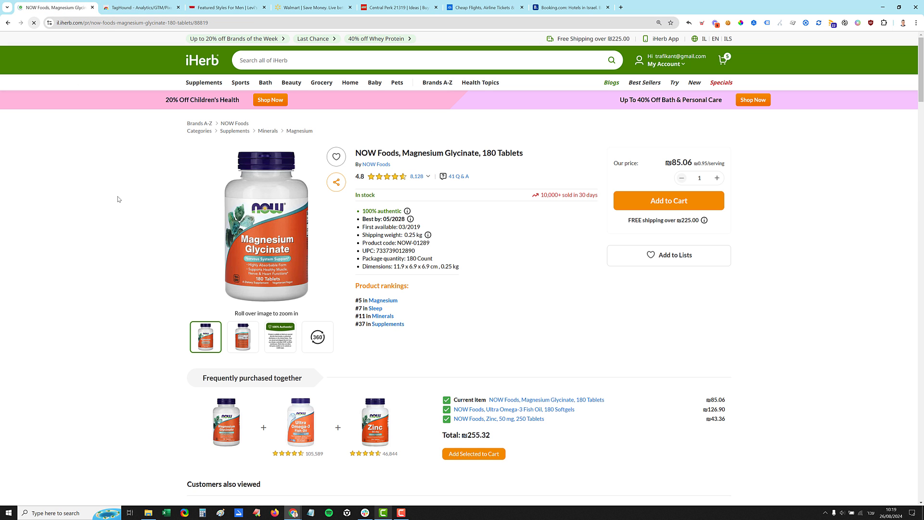
# Open the TagHound debugger on iHerb and add the magnesium product to the cart.
pyautogui.press('F12')
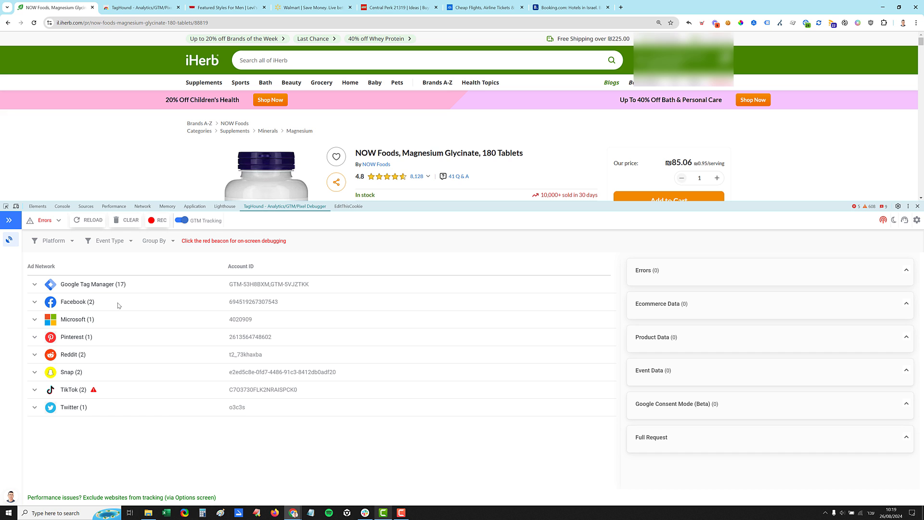
pyautogui.scroll(-1, 743, 158)
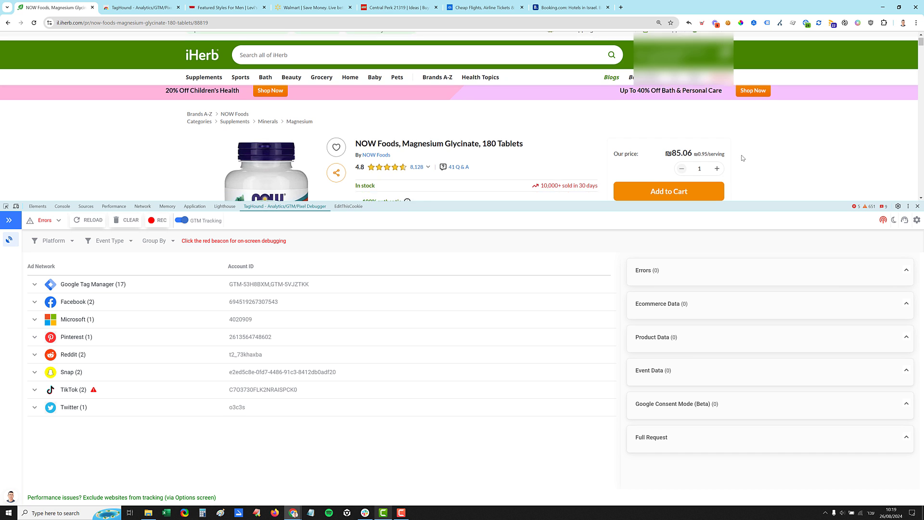
pyautogui.scroll(-1, 743, 158)
pyautogui.click(681, 164)
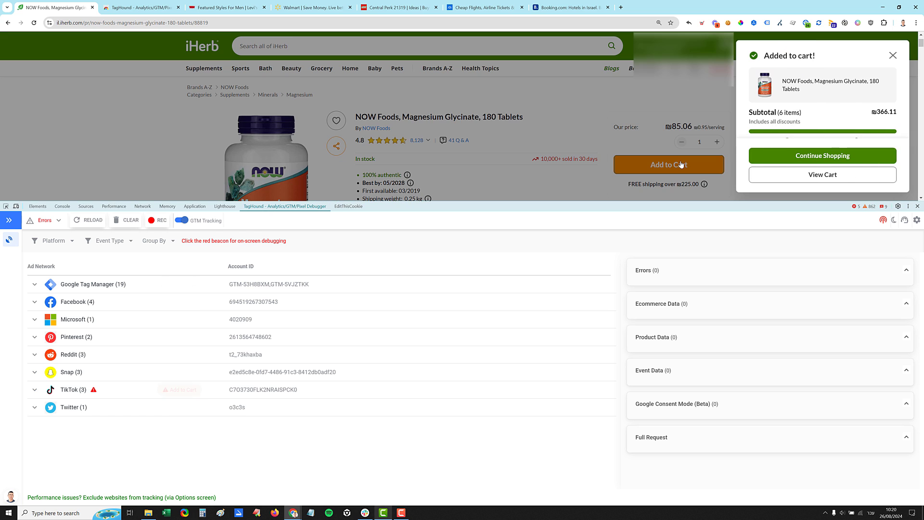
pyautogui.click(603, 145)
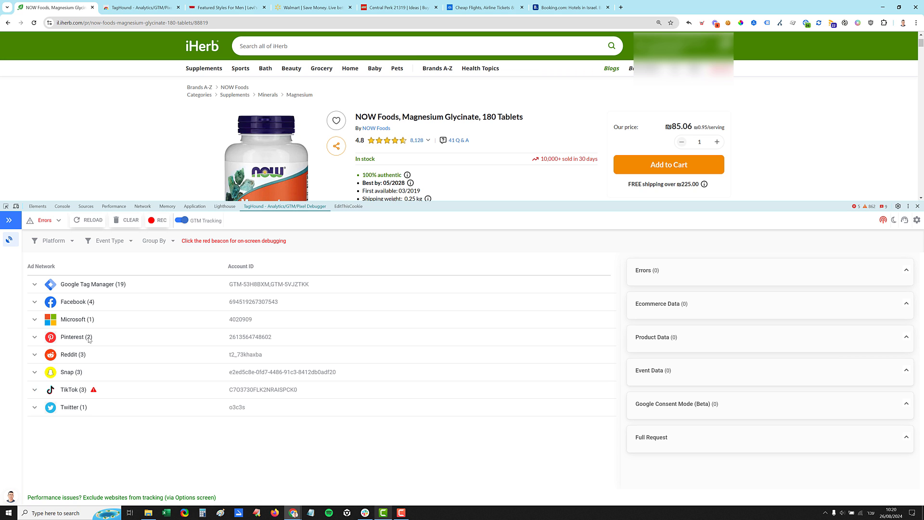
# Expand Pinterest and Reddit, viewing Reddit's PageVisit, ViewContent and AddToCart (ILS) event details.
pyautogui.click(71, 339)
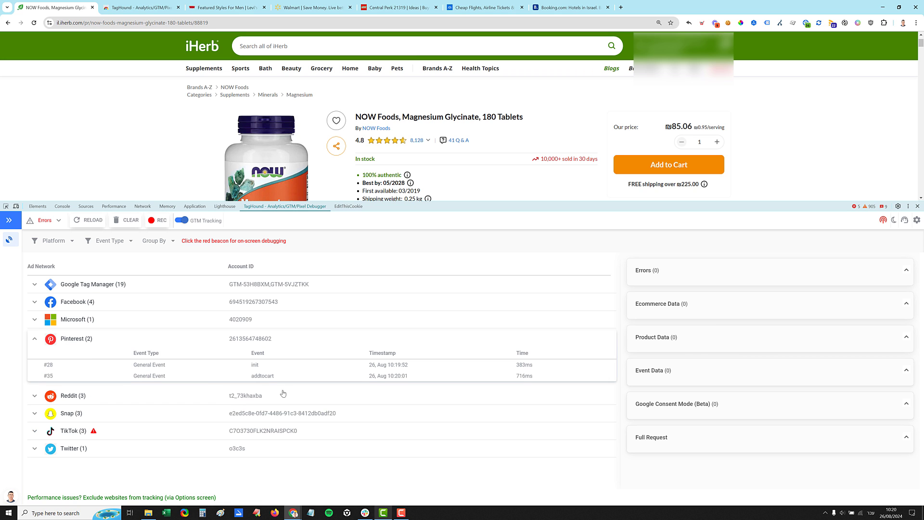
pyautogui.click(196, 396)
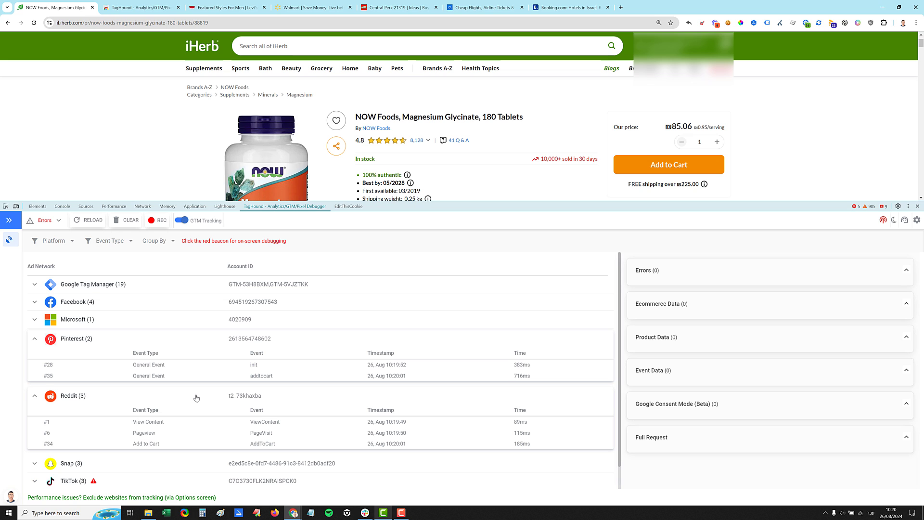
pyautogui.click(277, 432)
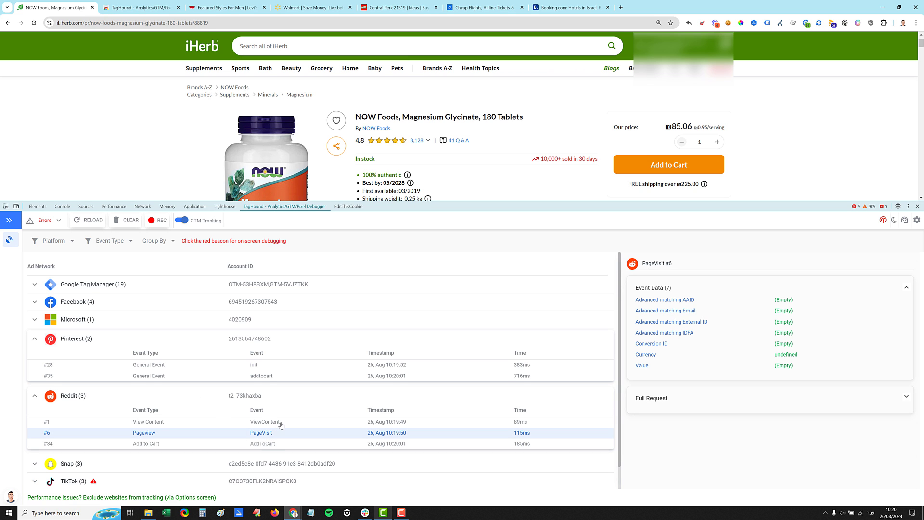
pyautogui.click(281, 423)
pyautogui.click(270, 443)
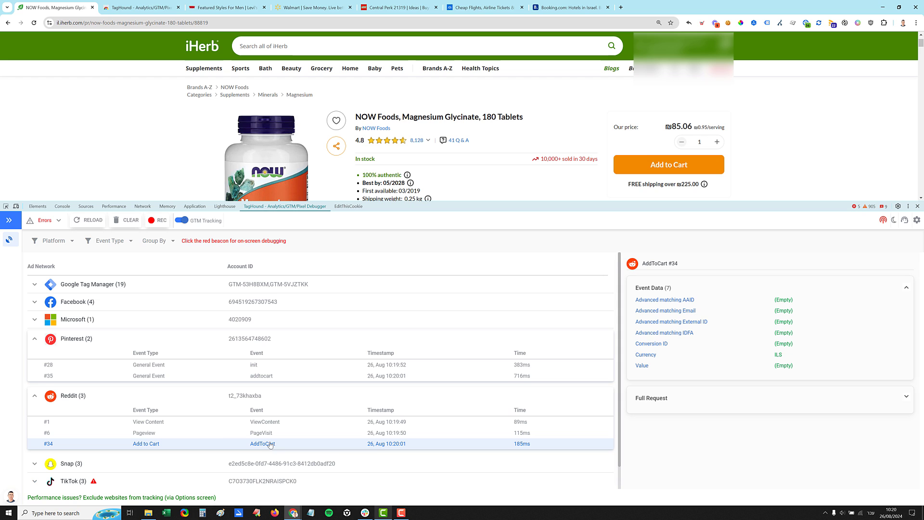
# Group the iHerb events by Event Type and expand Add to Cart (4).
pyautogui.click(162, 241)
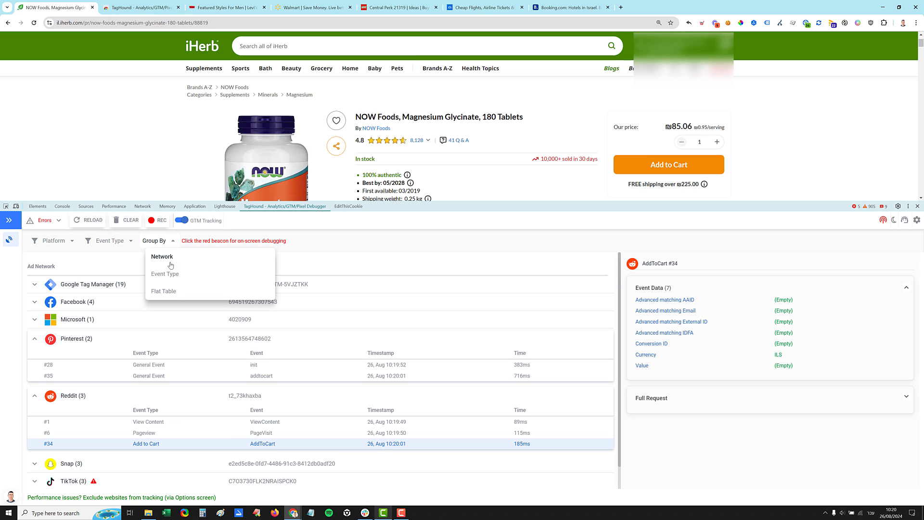
pyautogui.click(170, 275)
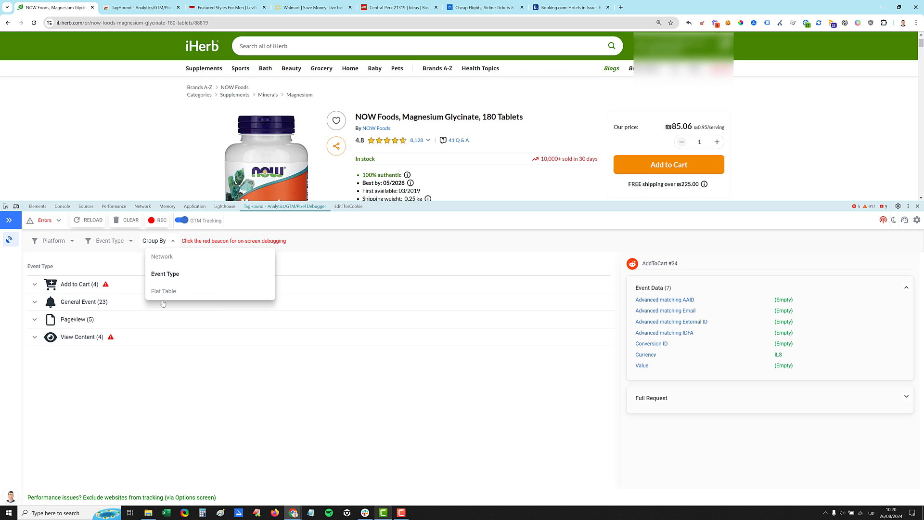
pyautogui.click(35, 285)
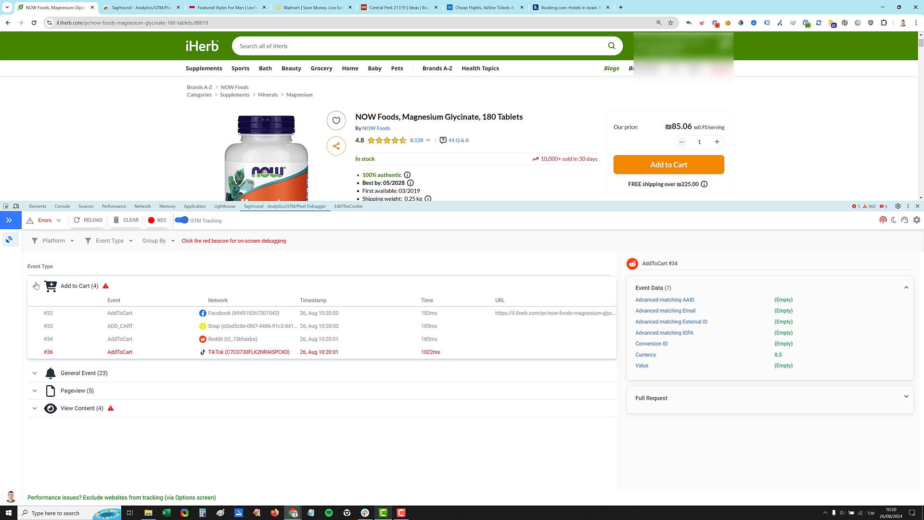
# Review Facebook, Snap ADD_CART, Reddit #34 and TikTok #36 add-to-cart event details.
pyautogui.click(313, 314)
pyautogui.click(310, 327)
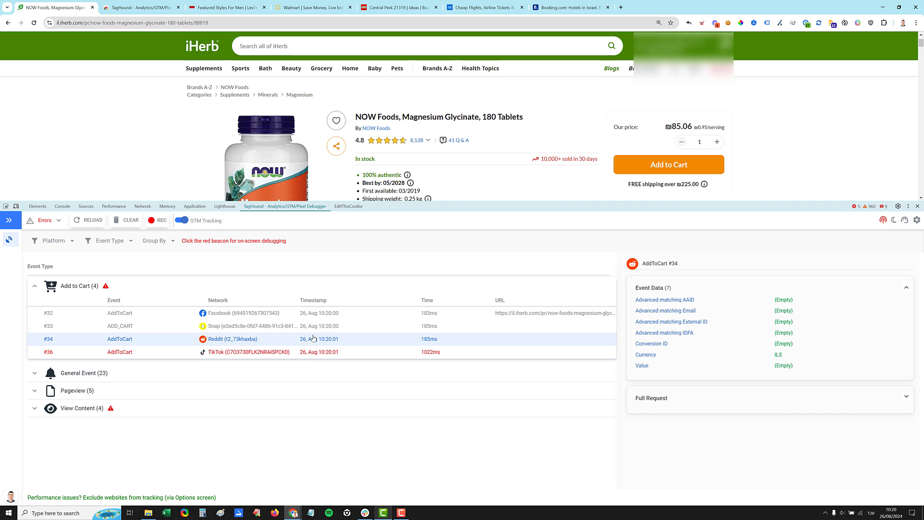
pyautogui.click(314, 339)
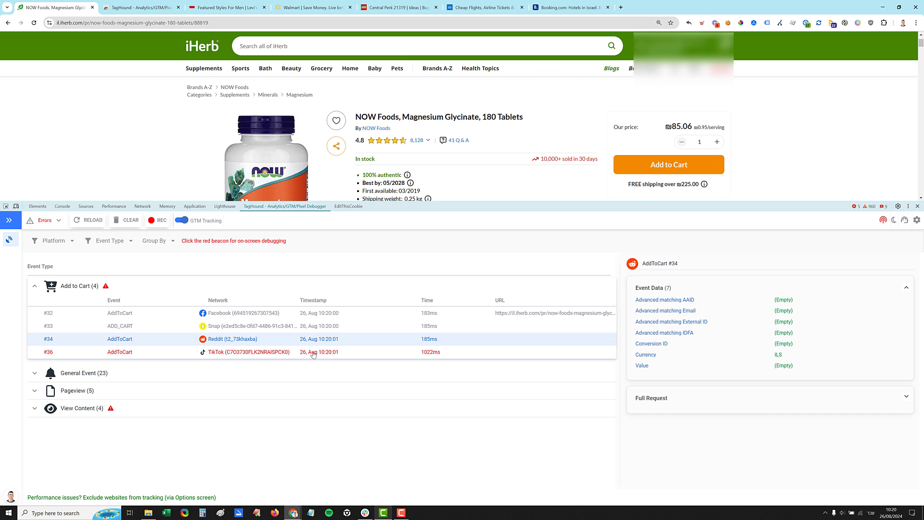
pyautogui.click(313, 354)
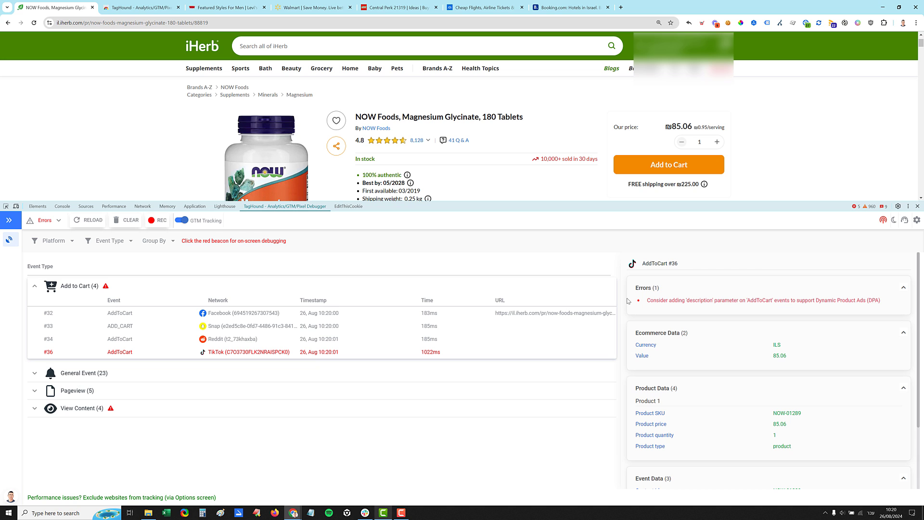
# Show iHerb events as a Flat Table sorted by Time, ending with TikTok AddToCart #36 at 1022ms.
pyautogui.click(158, 243)
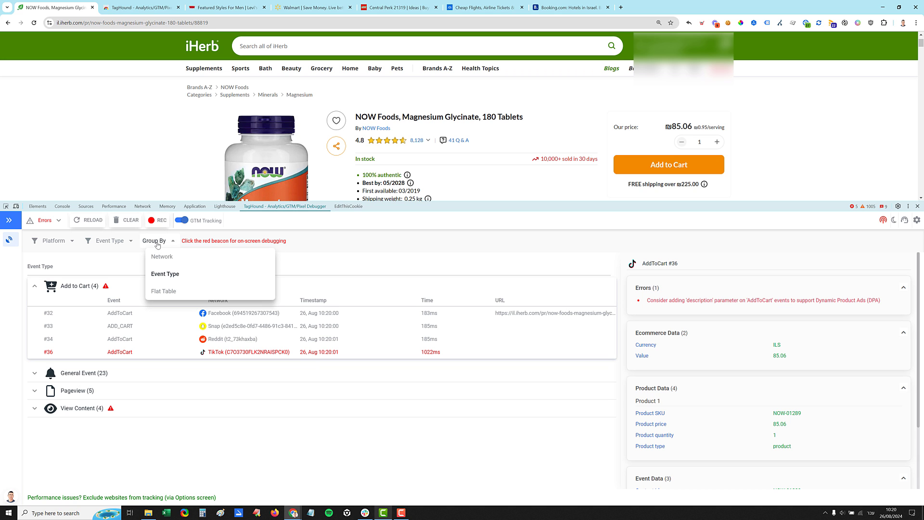
pyautogui.click(176, 292)
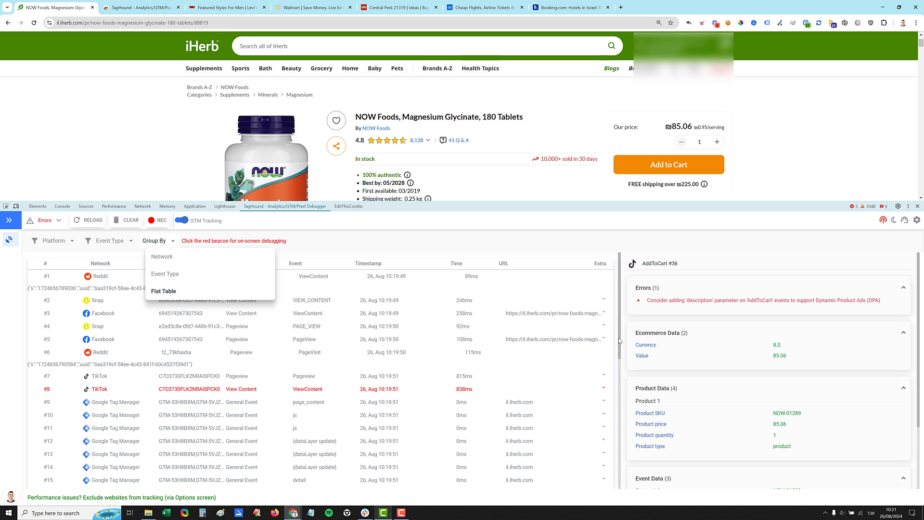
pyautogui.moveTo(621, 340); pyautogui.dragTo(631, 413)
pyautogui.scroll(5, 460, 266)
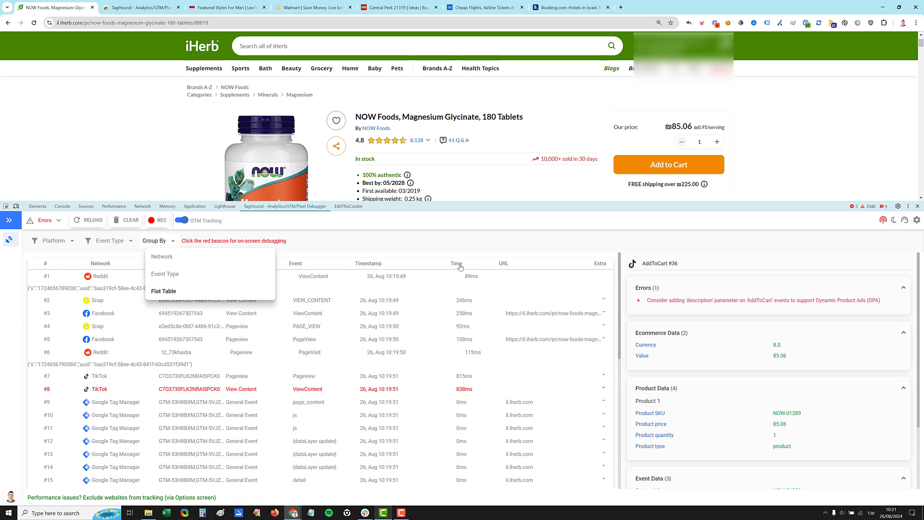
pyautogui.click(459, 266)
pyautogui.scroll(-6, 467, 332)
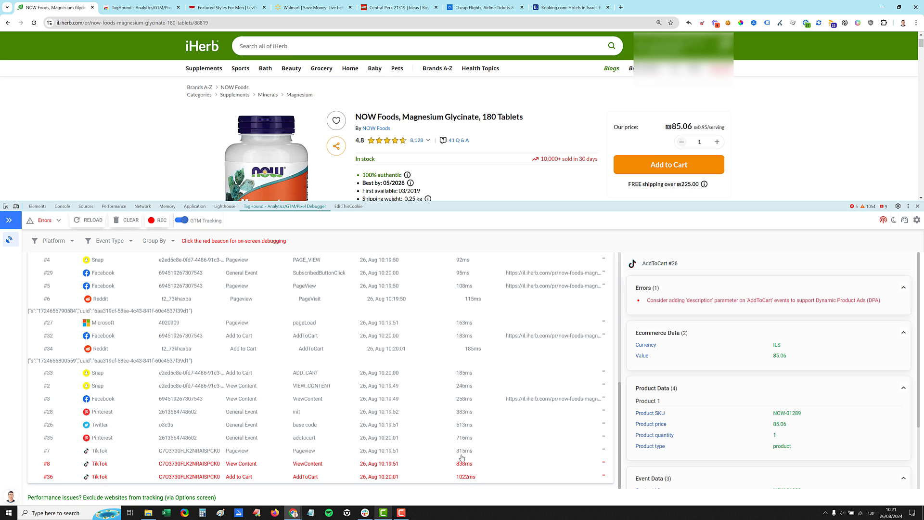
# Filter the event table to show only Add to Cart events.
pyautogui.click(115, 242)
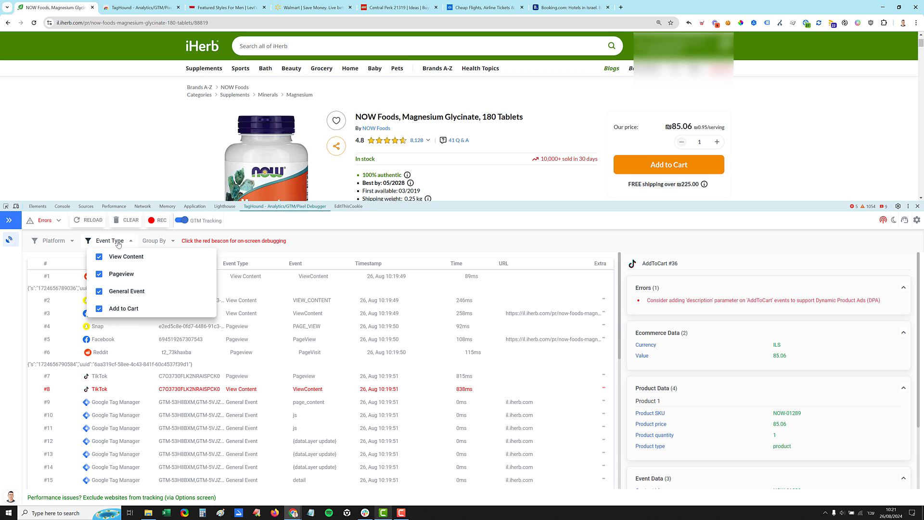
pyautogui.click(99, 274)
pyautogui.click(100, 291)
pyautogui.click(99, 257)
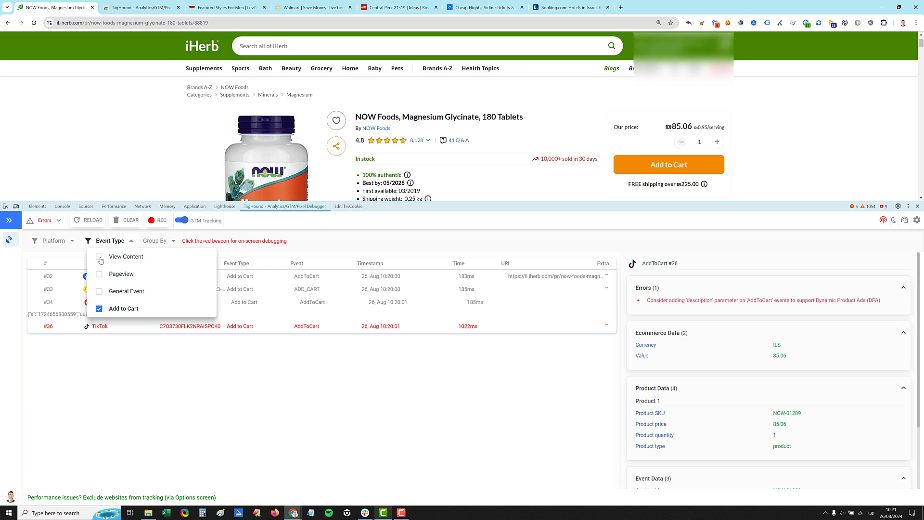
pyautogui.click(193, 360)
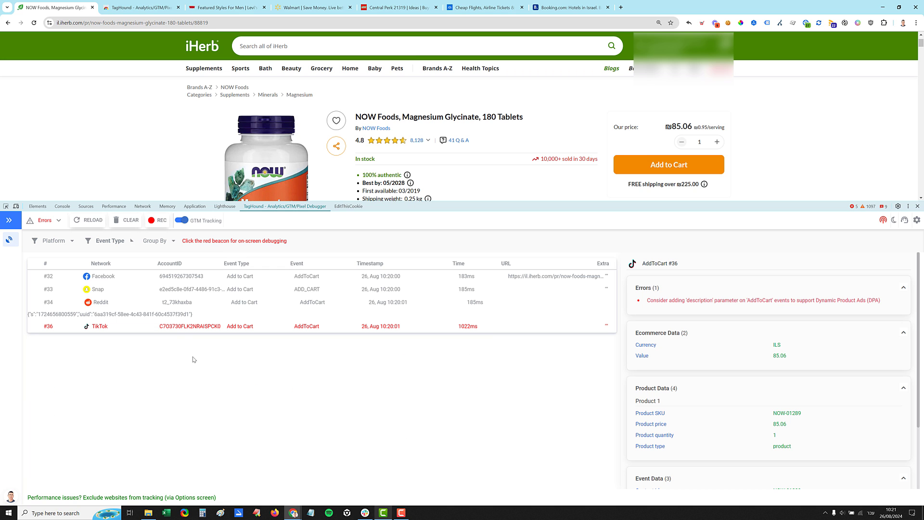
# Group the events by ad network and expand the Reddit group.
pyautogui.click(162, 241)
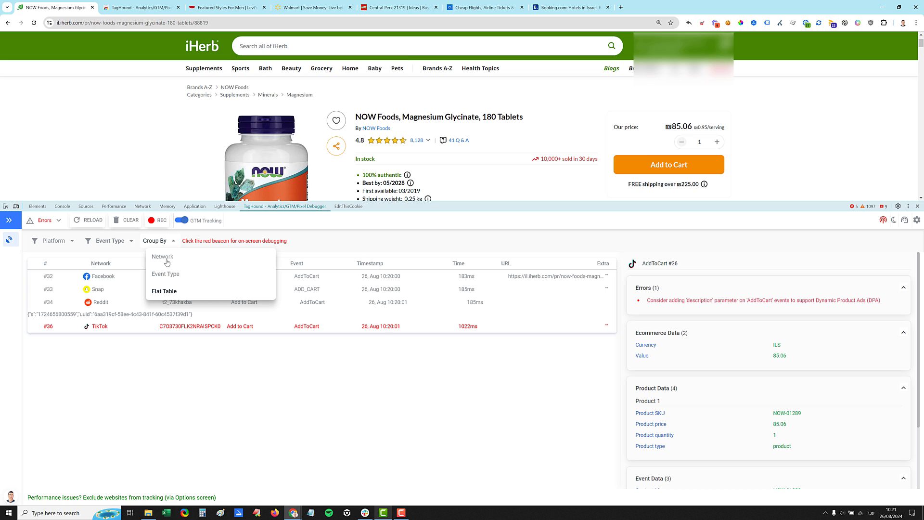
pyautogui.click(163, 256)
pyautogui.click(154, 432)
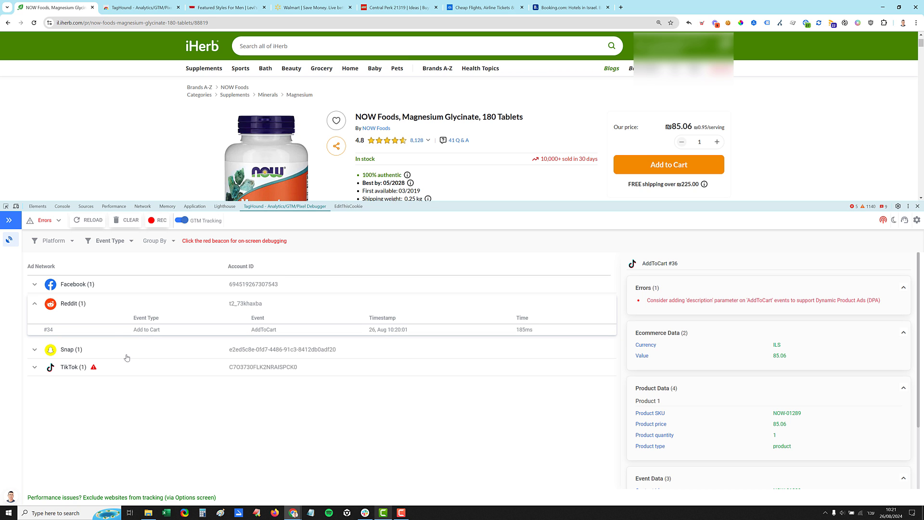
# Hide Facebook, Reddit, Snap and Pinterest, restore all platforms, then show the Errors list.
pyautogui.click(69, 242)
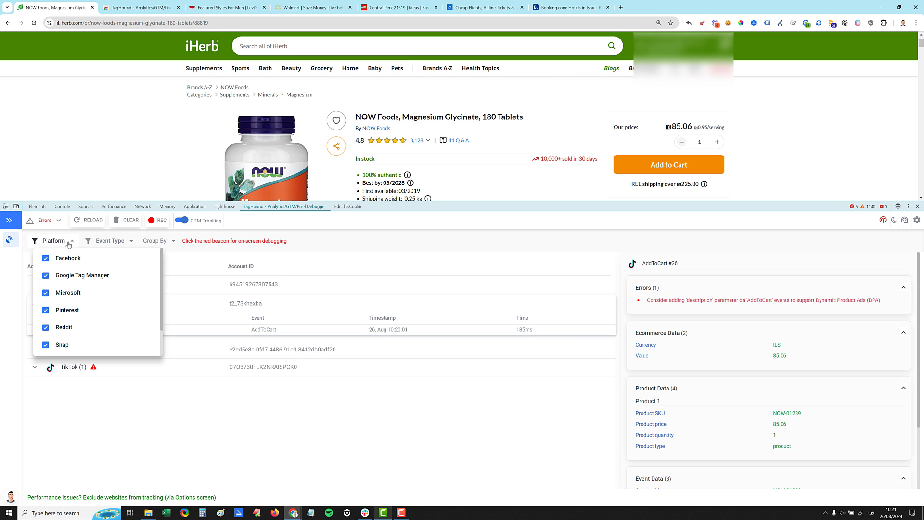
pyautogui.click(45, 258)
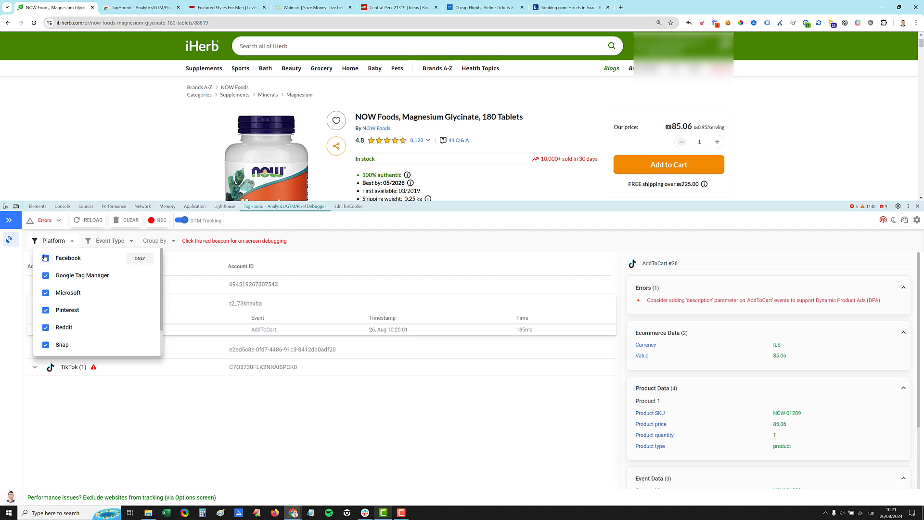
pyautogui.click(45, 327)
pyautogui.scroll(-1, 46, 339)
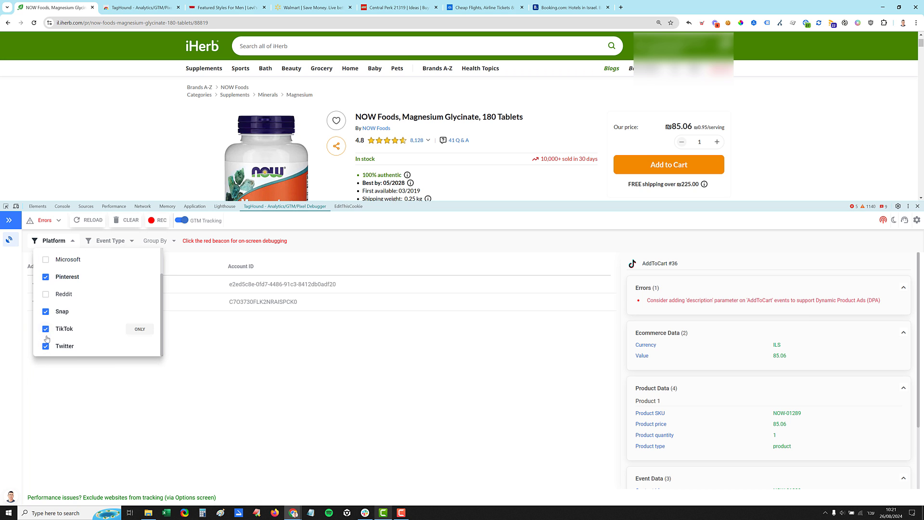
pyautogui.click(46, 312)
pyautogui.click(46, 277)
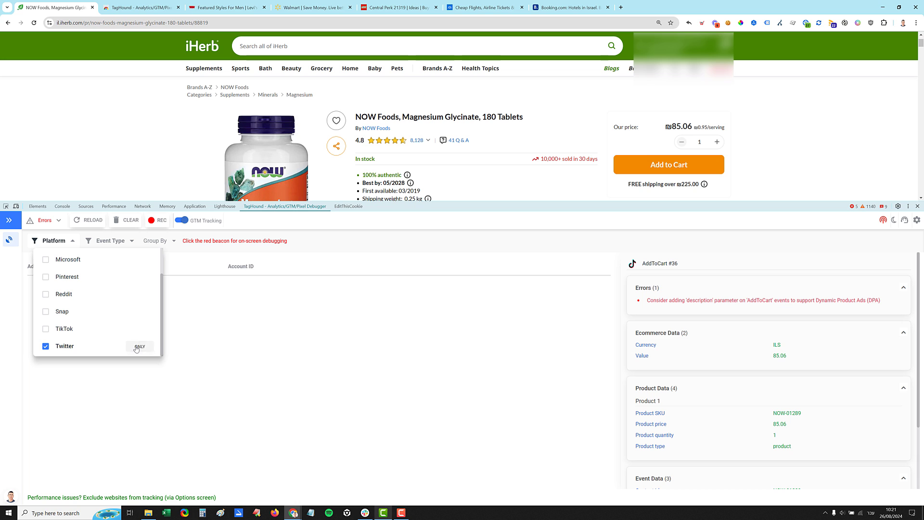
pyautogui.click(136, 346)
pyautogui.click(382, 264)
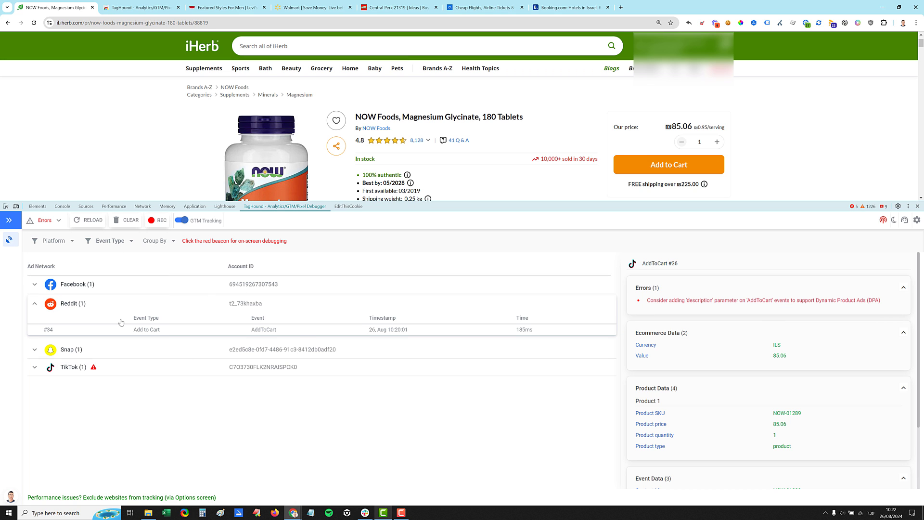
pyautogui.click(51, 222)
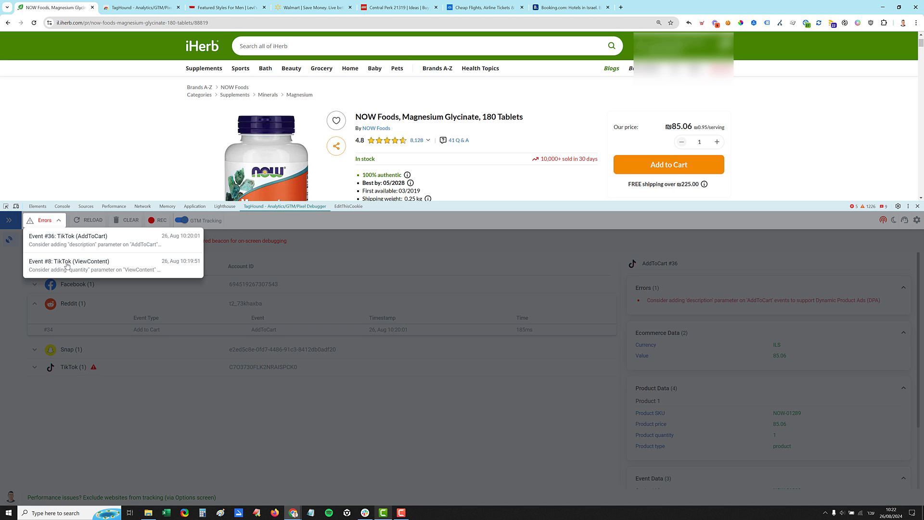
# Open the errored TikTok AddToCart event #36, then clear all captured iHerb events.
pyautogui.click(143, 242)
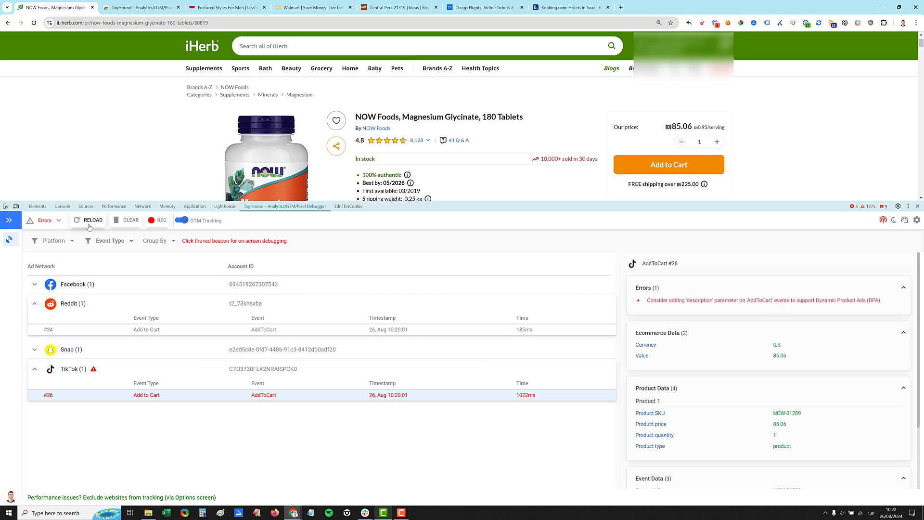
pyautogui.click(125, 224)
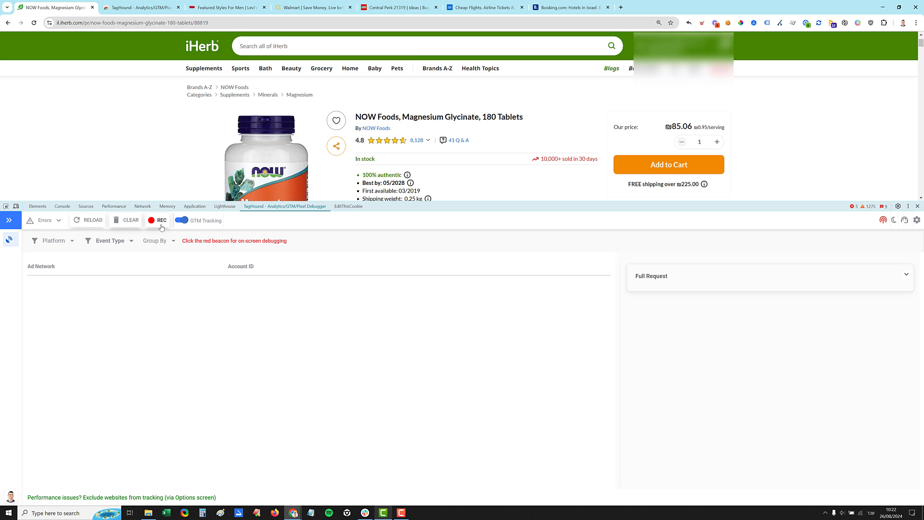
# Close DevTools on the iHerb page and reopen the TagHound popup with its empty network list.
pyautogui.click(806, 23)
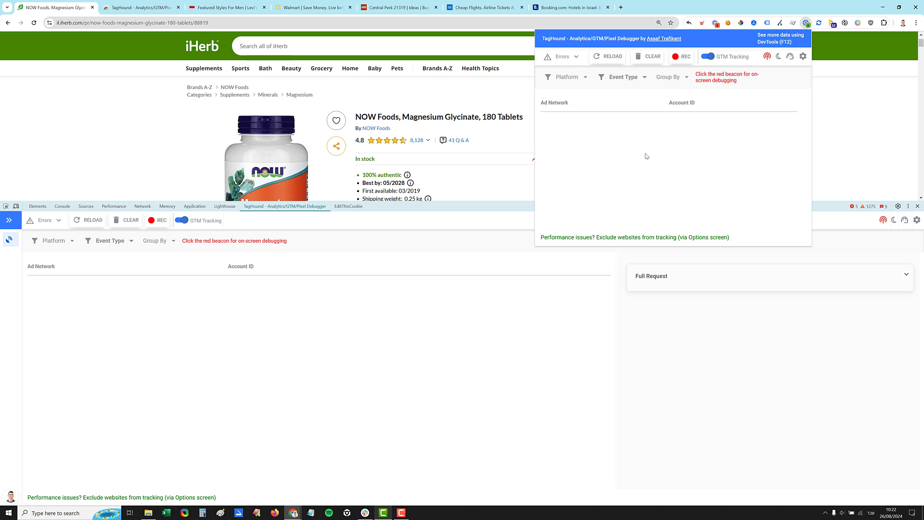
pyautogui.click(339, 351)
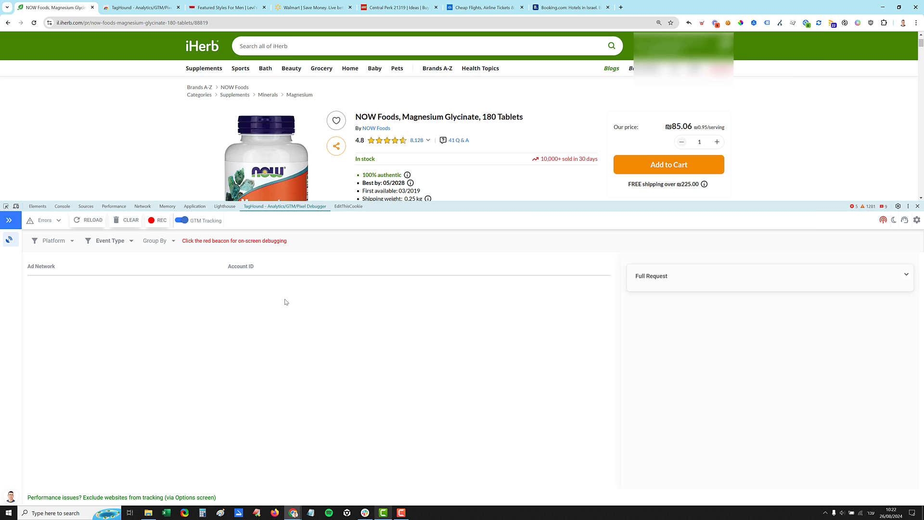
pyautogui.moveTo(800, 205); pyautogui.dragTo(800, 226)
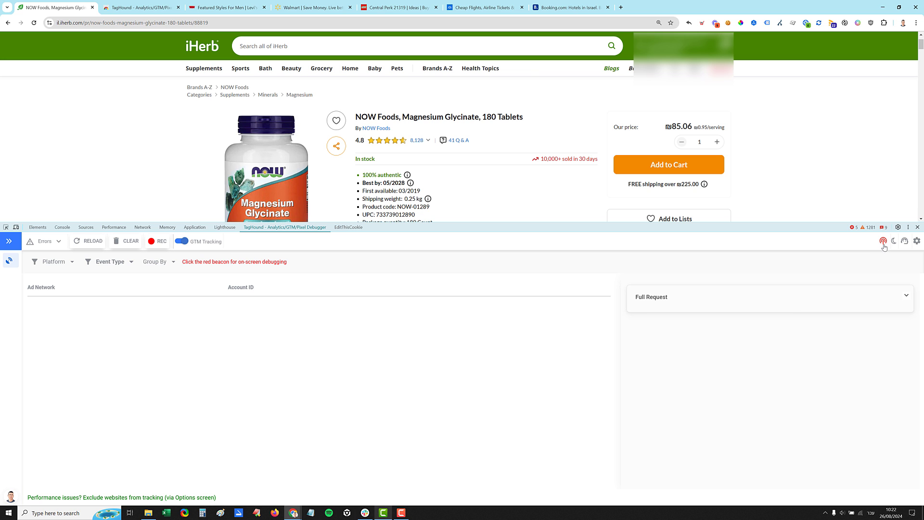
pyautogui.click(917, 227)
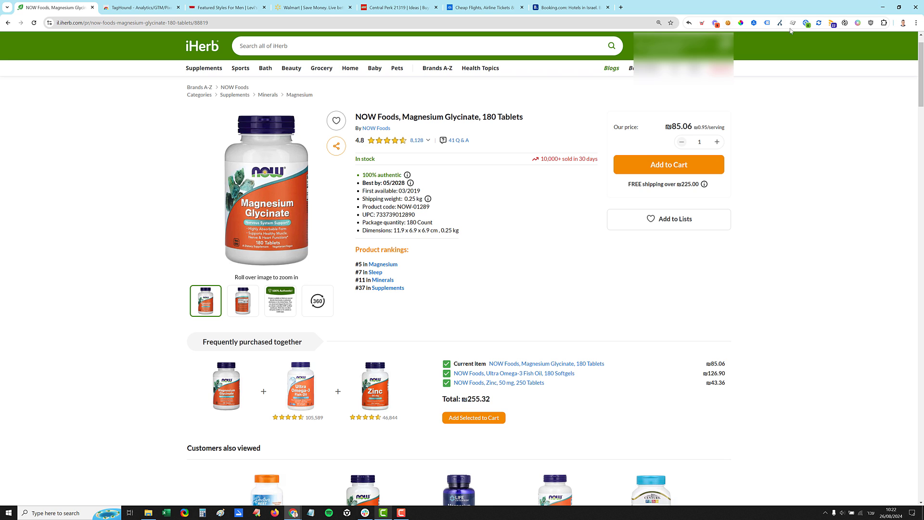
pyautogui.click(806, 23)
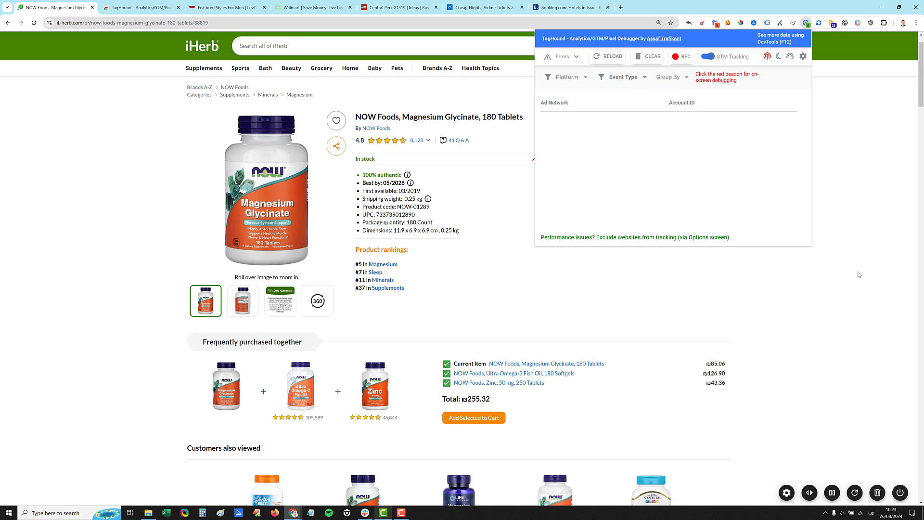
# Close the TagHound popup and scroll through the iHerb magnesium product page.
pyautogui.click(851, 116)
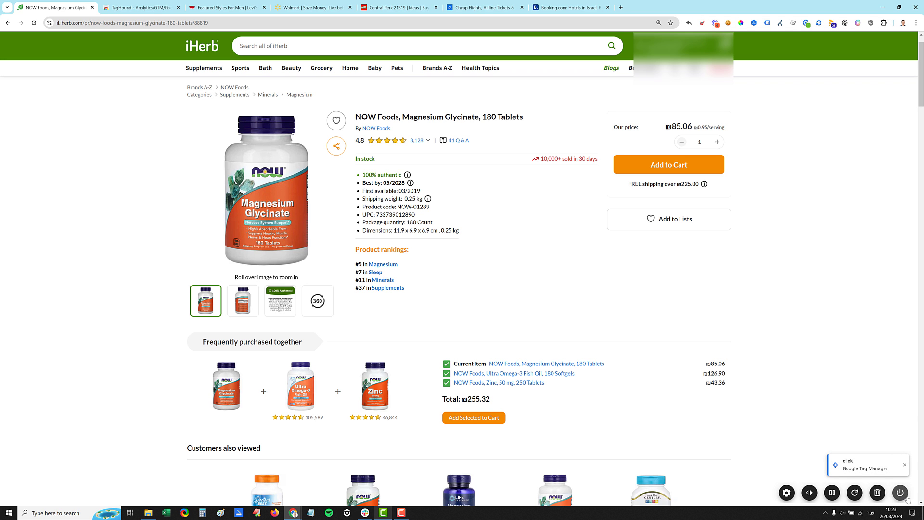
pyautogui.scroll(-2, 544, 402)
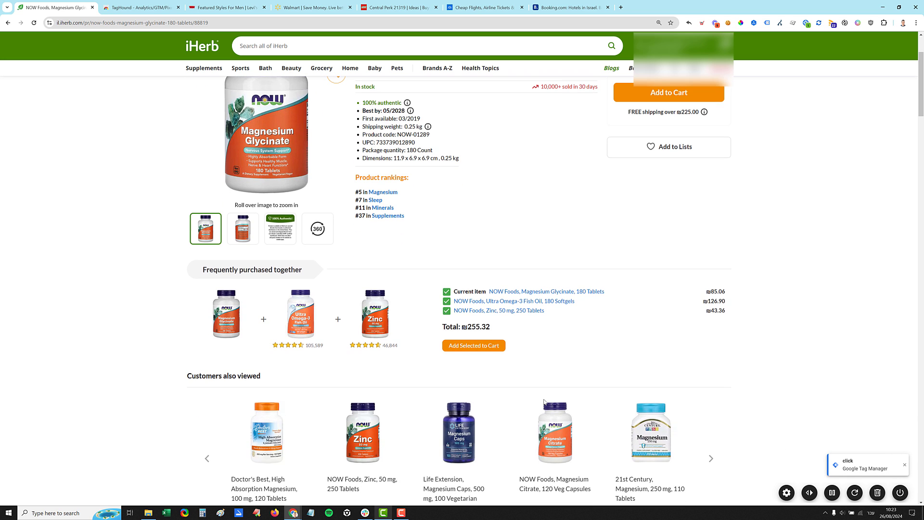
pyautogui.scroll(-5, 560, 369)
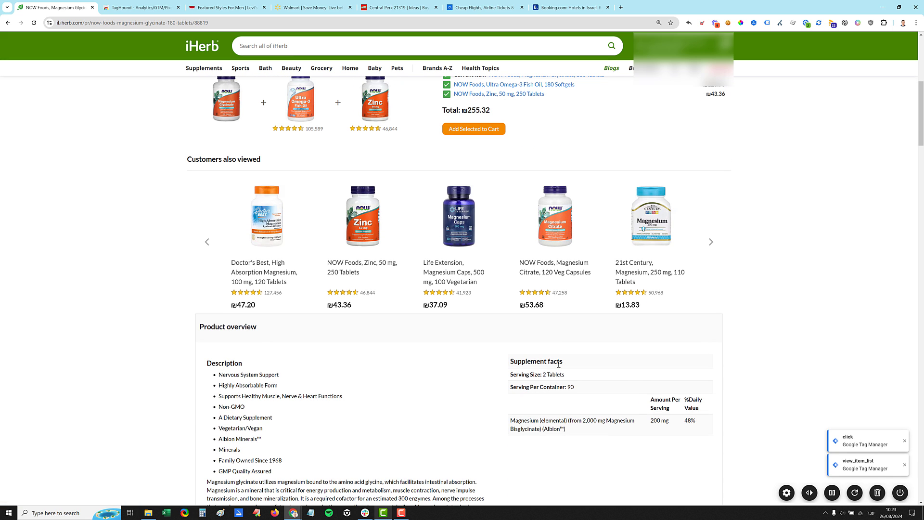
pyautogui.scroll(-2, 559, 394)
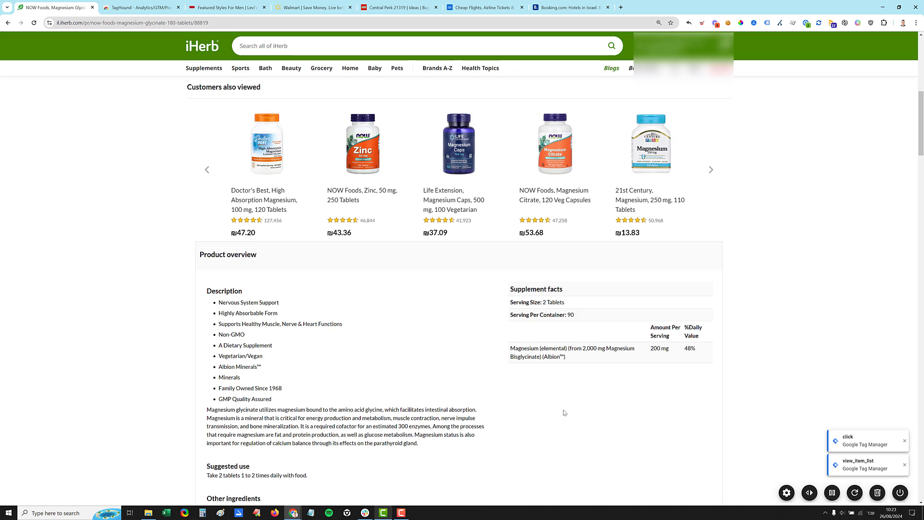
pyautogui.scroll(-10, 564, 412)
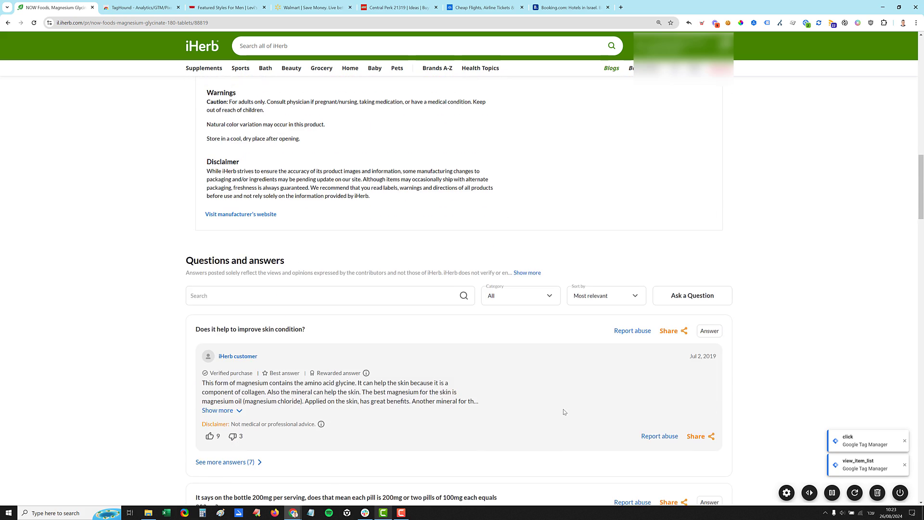
pyautogui.scroll(-8, 564, 411)
pyautogui.scroll(12, 565, 409)
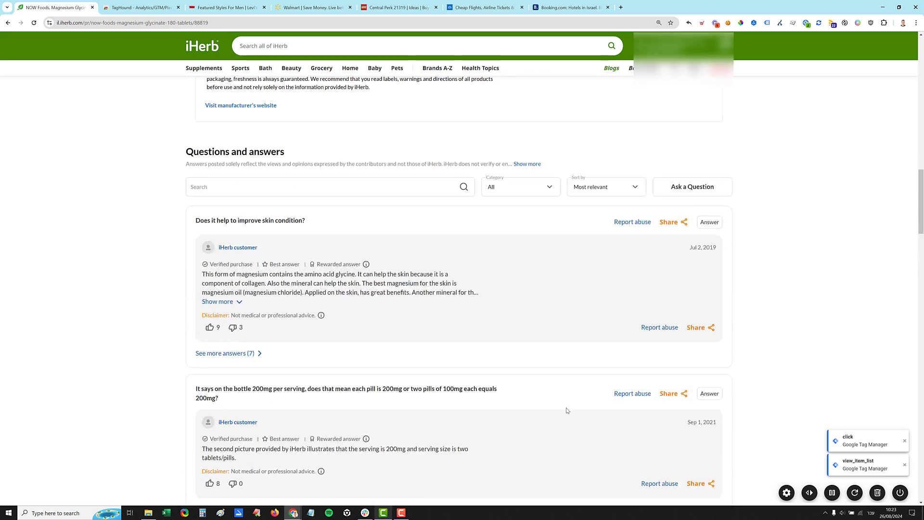
pyautogui.scroll(1, 571, 402)
# Inspect the view_item_list event data, clear the on-page tag notifications, and scroll to the top.
pyautogui.click(862, 463)
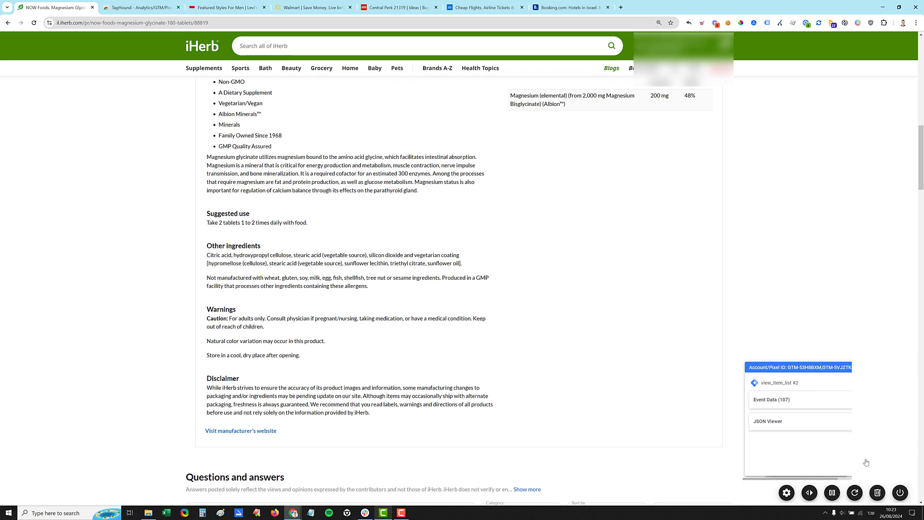
pyautogui.click(723, 402)
pyautogui.scroll(-5, 728, 399)
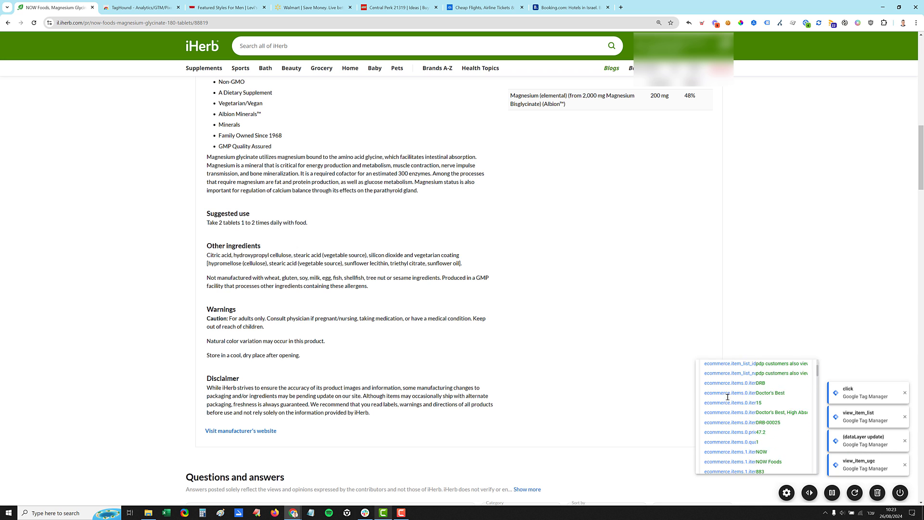
pyautogui.scroll(3, 729, 397)
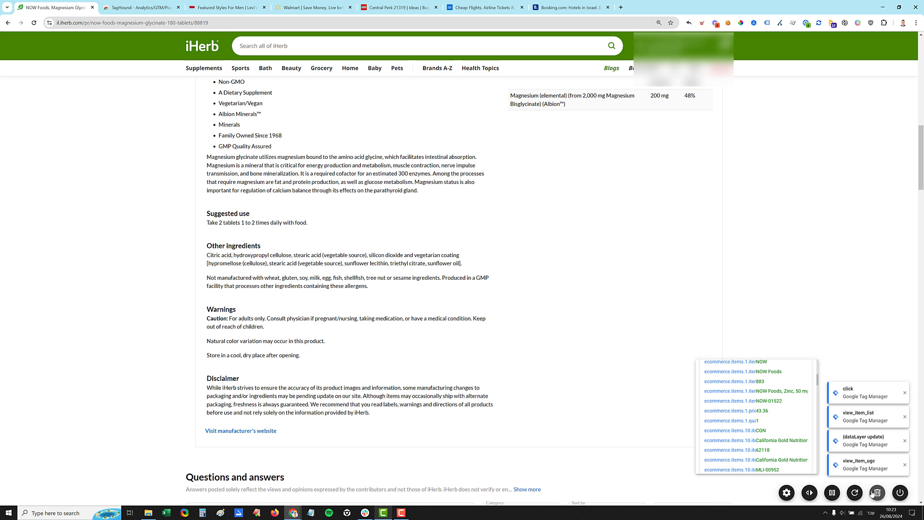
pyautogui.click(876, 494)
pyautogui.scroll(8, 462, 289)
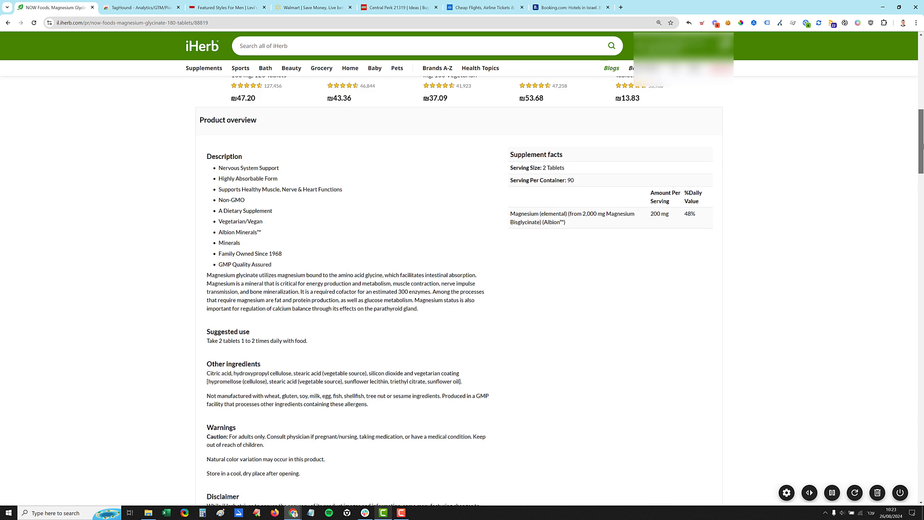
pyautogui.scroll(6, 664, 201)
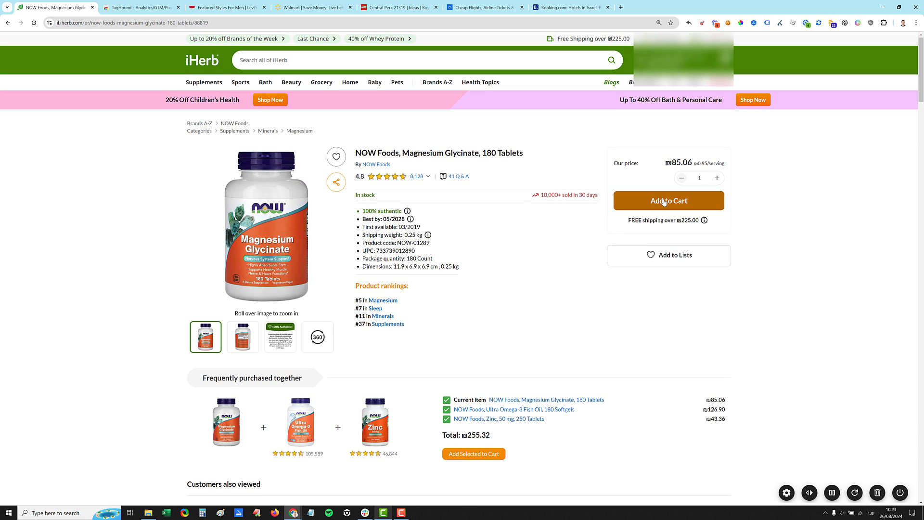
# Add the NOW Foods Magnesium Glycinate to the cart and expand a pixel's Full Request details.
pyautogui.click(664, 201)
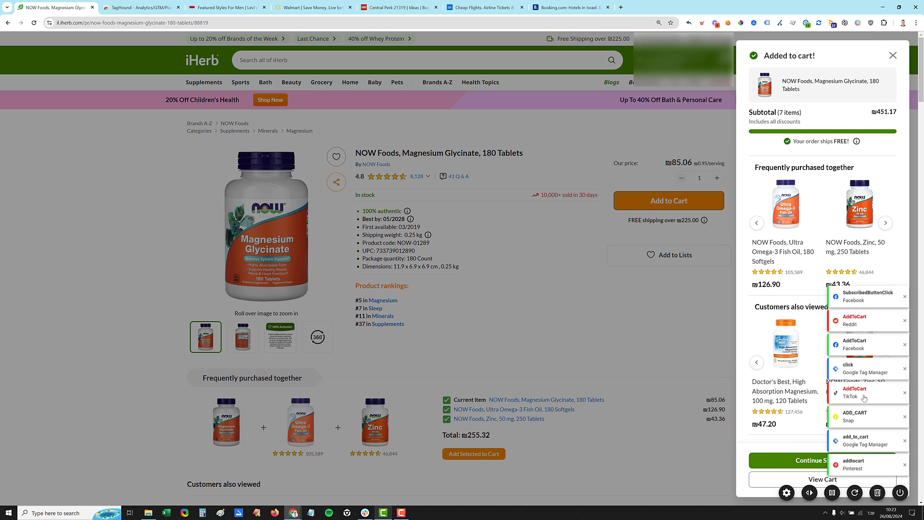
pyautogui.moveTo(863, 398)
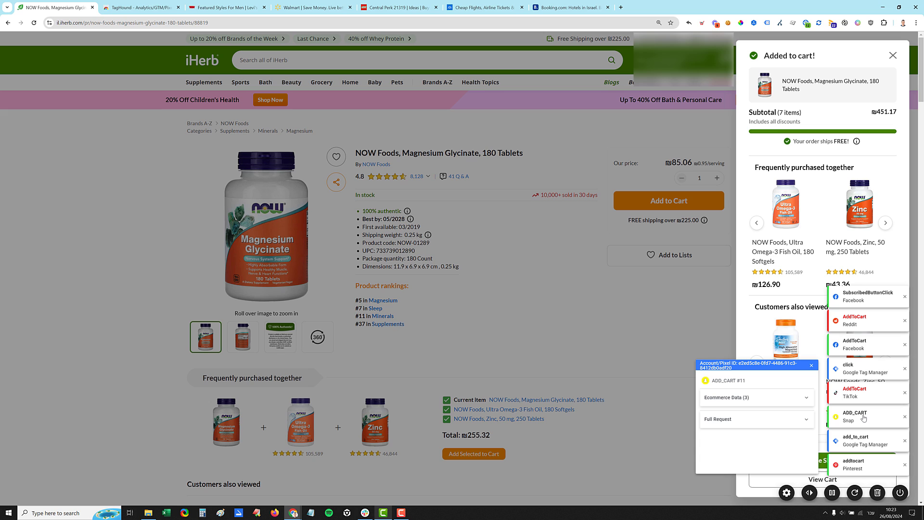
pyautogui.moveTo(859, 466)
pyautogui.moveTo(858, 296)
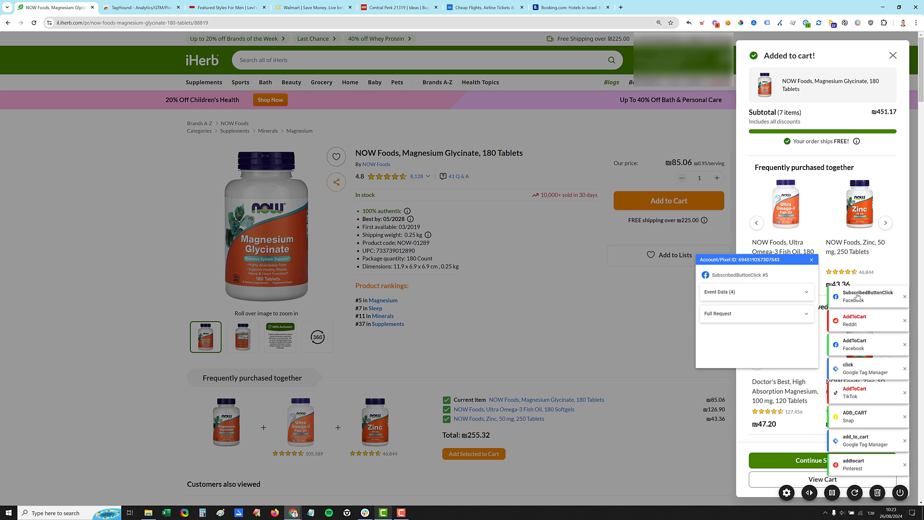
pyautogui.click(796, 314)
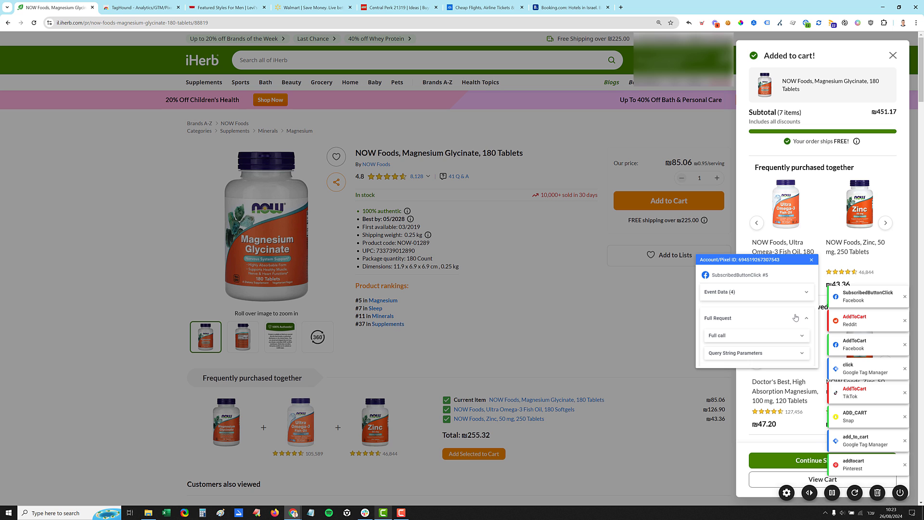
# Turn off the on-screen event overlay and put the DevTools debugger into sleep mode.
pyautogui.click(900, 492)
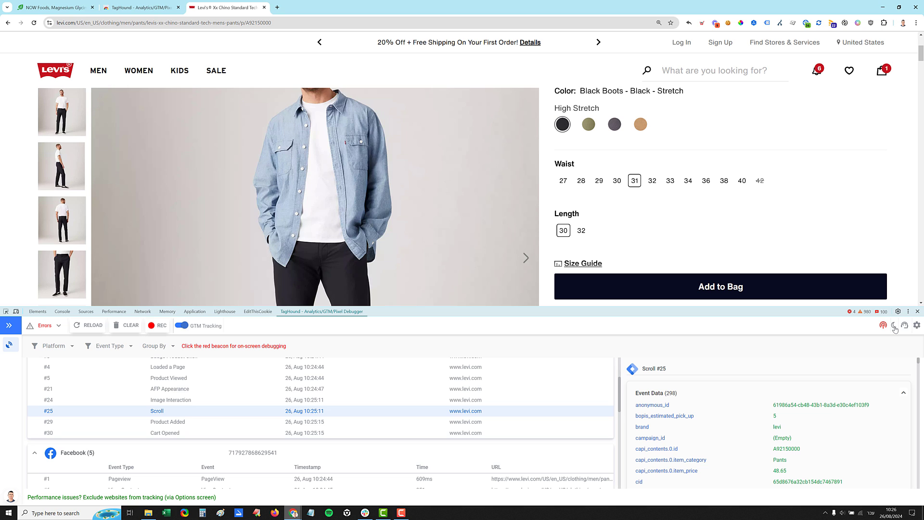
pyautogui.click(895, 326)
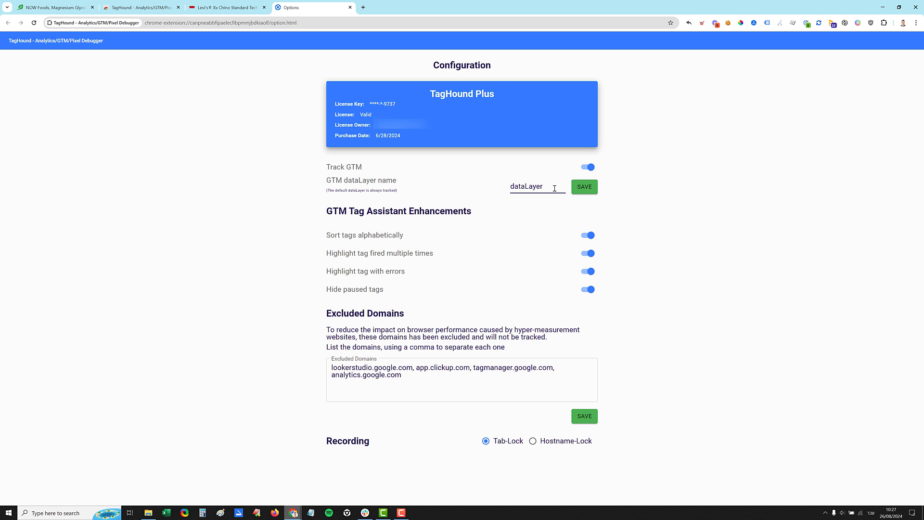
pyautogui.moveTo(554, 188); pyautogui.dragTo(510, 187)
pyautogui.click(526, 186)
pyautogui.doubleClick(532, 187)
pyautogui.click(549, 188)
pyautogui.write('5')
pyautogui.click(718, 223)
pyautogui.click(385, 367)
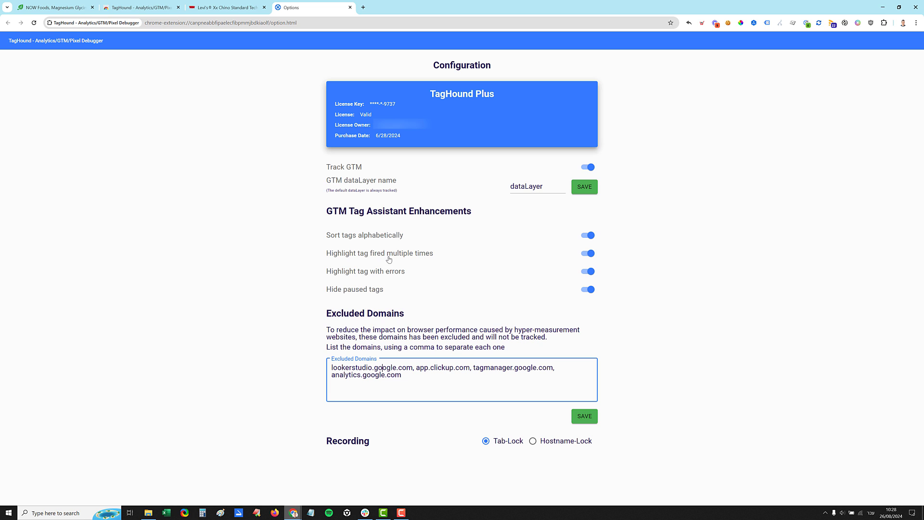
# Leave the Excluded Domains list and select, then deselect, the GTM Tag Assistant Enhancements heading.
pyautogui.click(328, 208)
pyautogui.moveTo(328, 208); pyautogui.dragTo(474, 213)
pyautogui.click(474, 212)
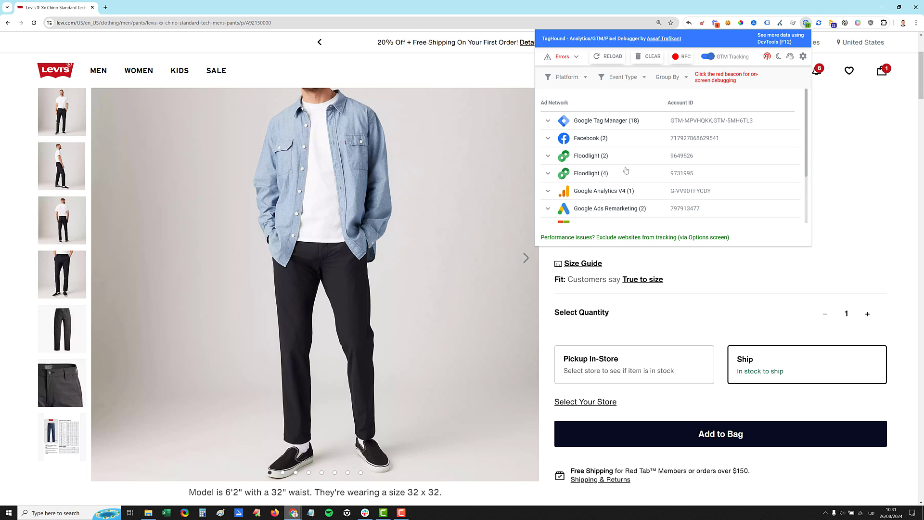
# Record a session reloading the chino page and adding the pants to the bag, then stop recording.
pyautogui.click(681, 56)
pyautogui.click(609, 56)
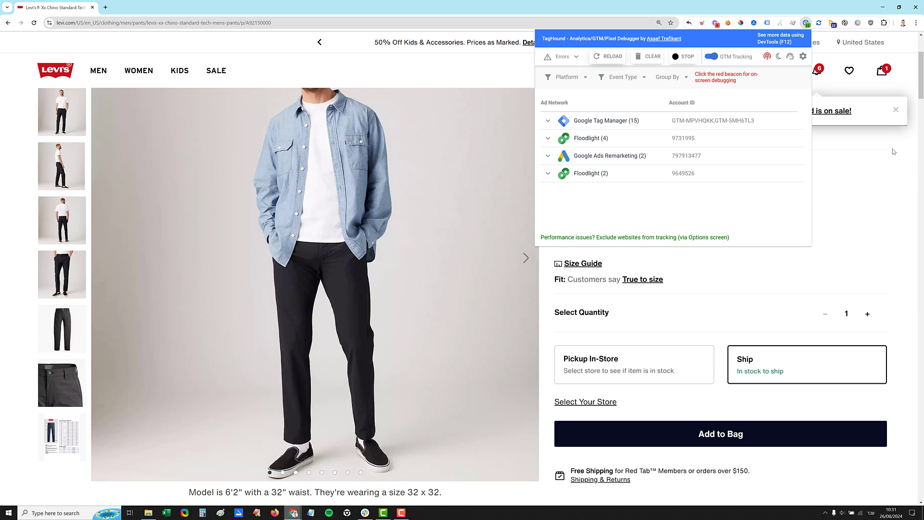
pyautogui.scroll(-2, 690, 354)
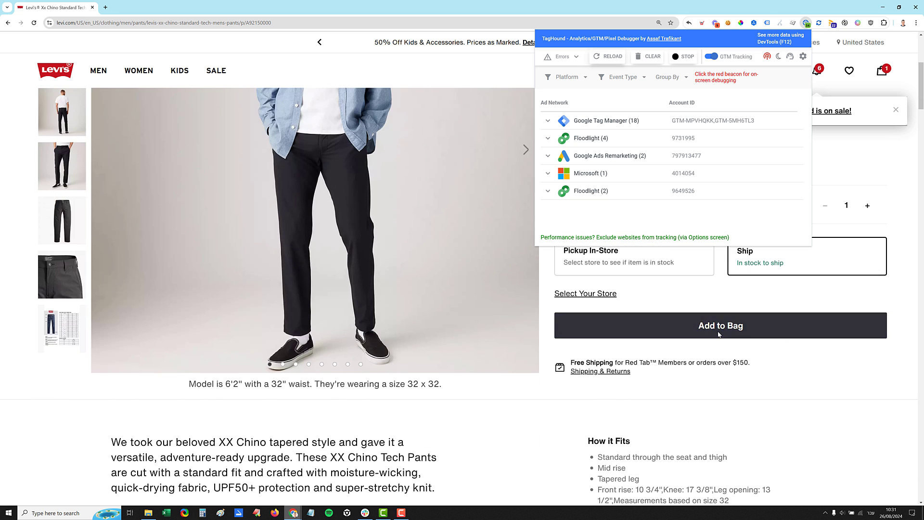
pyautogui.click(717, 331)
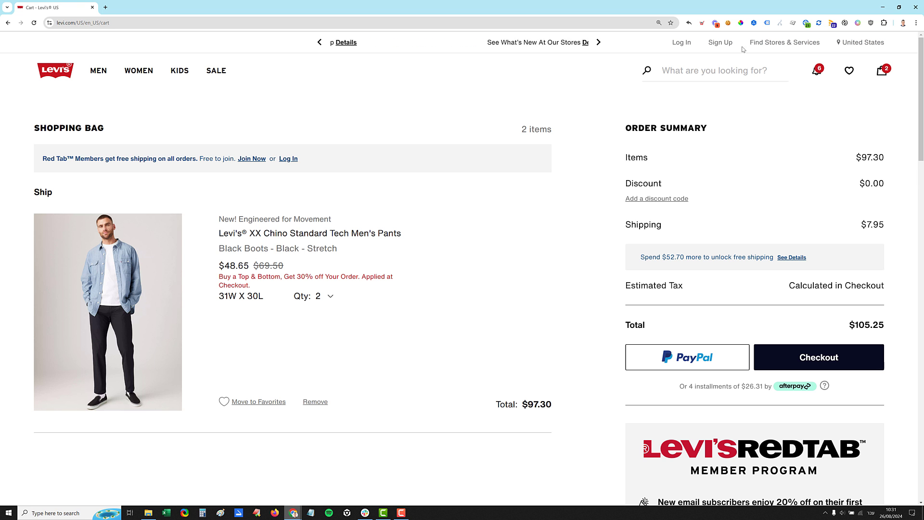
pyautogui.click(806, 27)
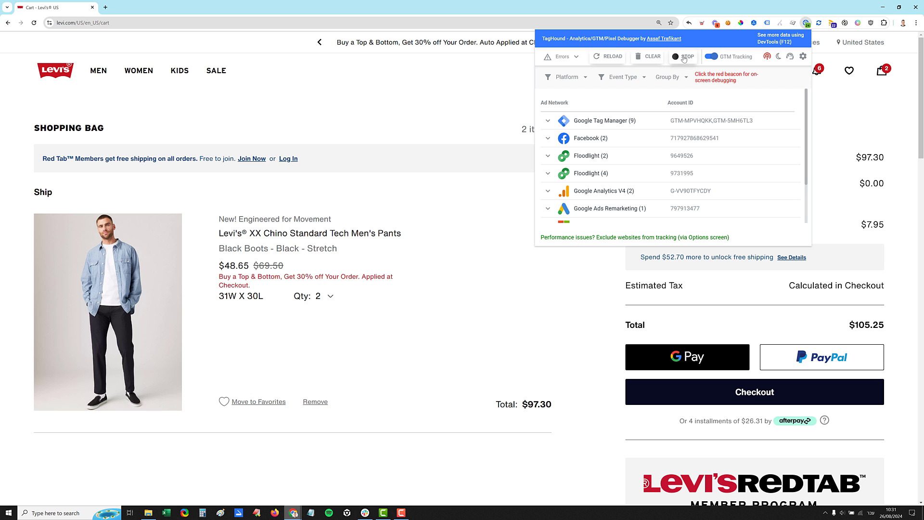
pyautogui.click(684, 57)
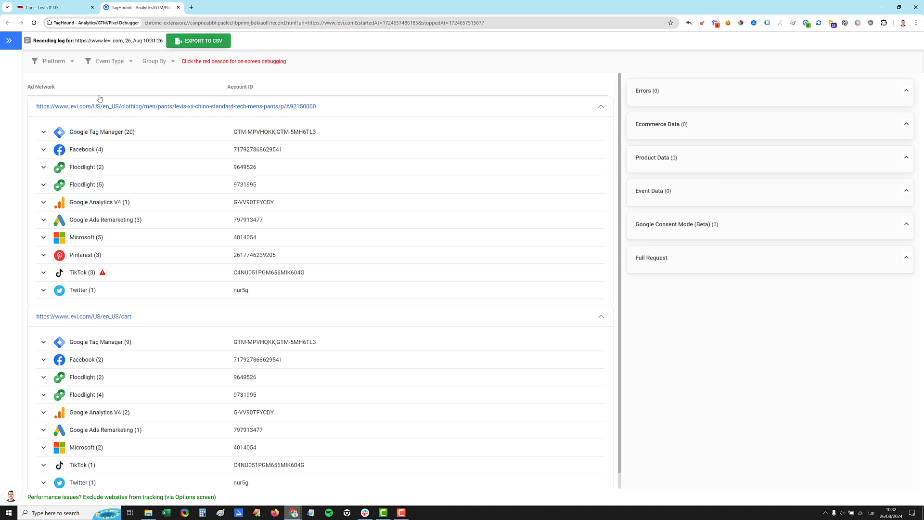
# Open the Event Type and Platform filters of the recording log, then close them.
pyautogui.click(116, 65)
pyautogui.click(70, 61)
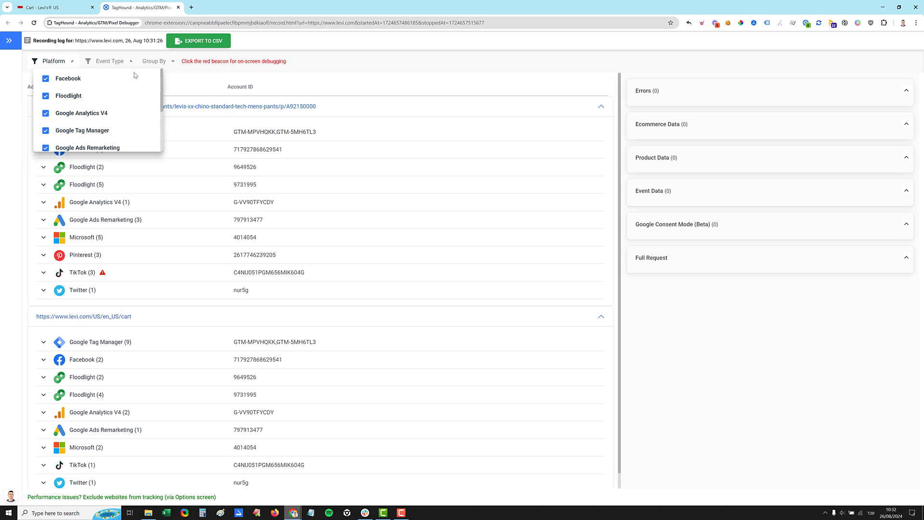
pyautogui.click(190, 130)
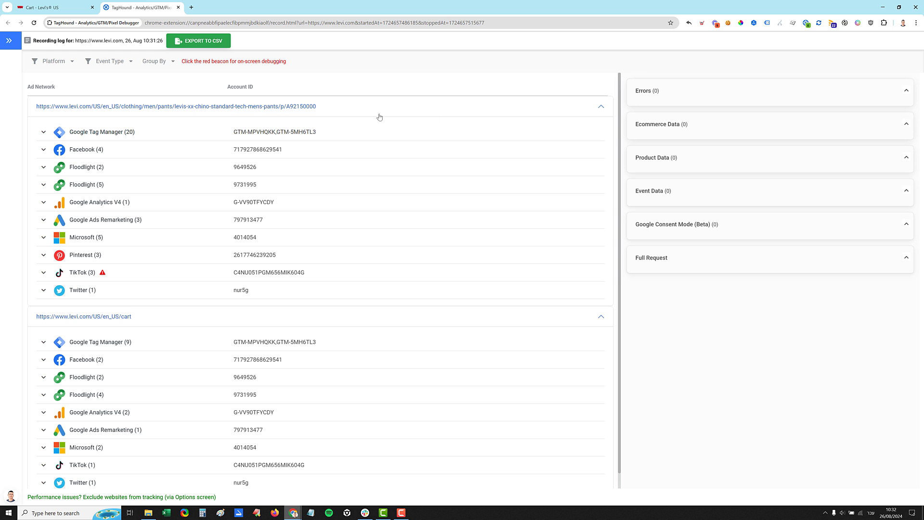
# Collapse and re-expand the chino product page and cart page sections.
pyautogui.click(600, 106)
pyautogui.click(603, 138)
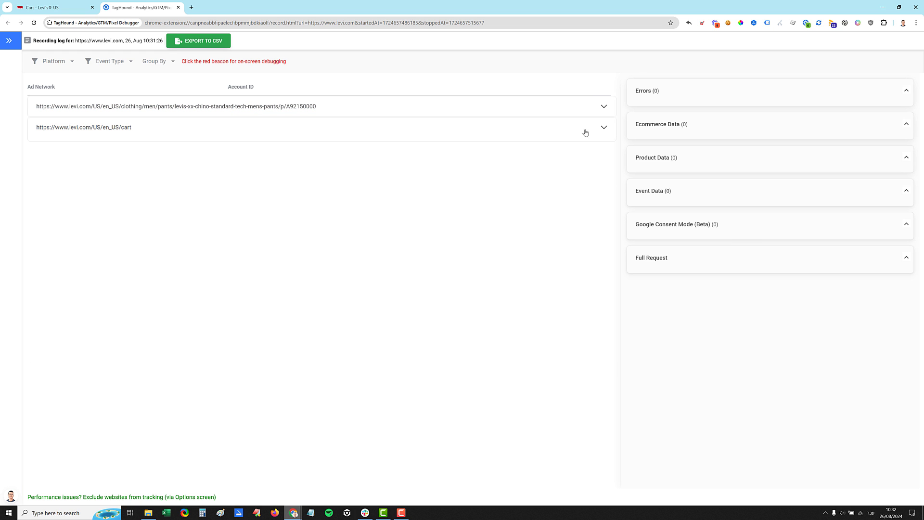
pyautogui.click(120, 128)
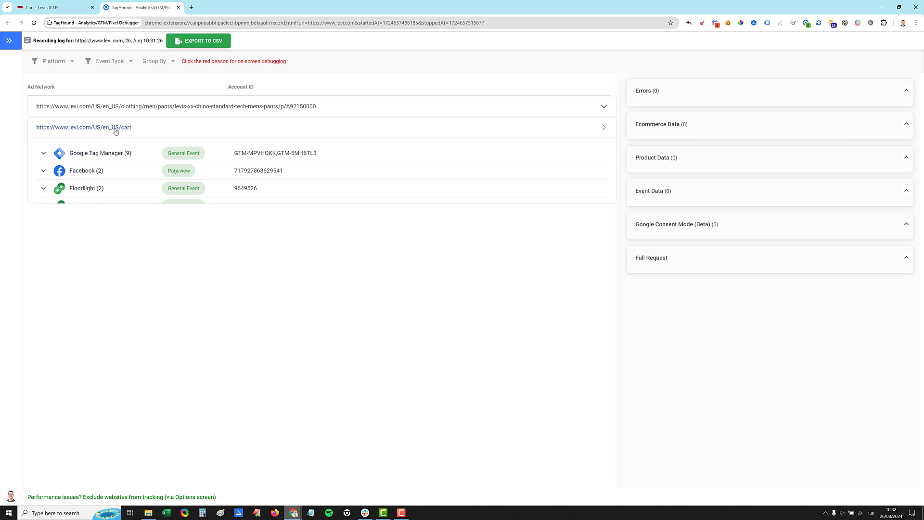
pyautogui.click(124, 108)
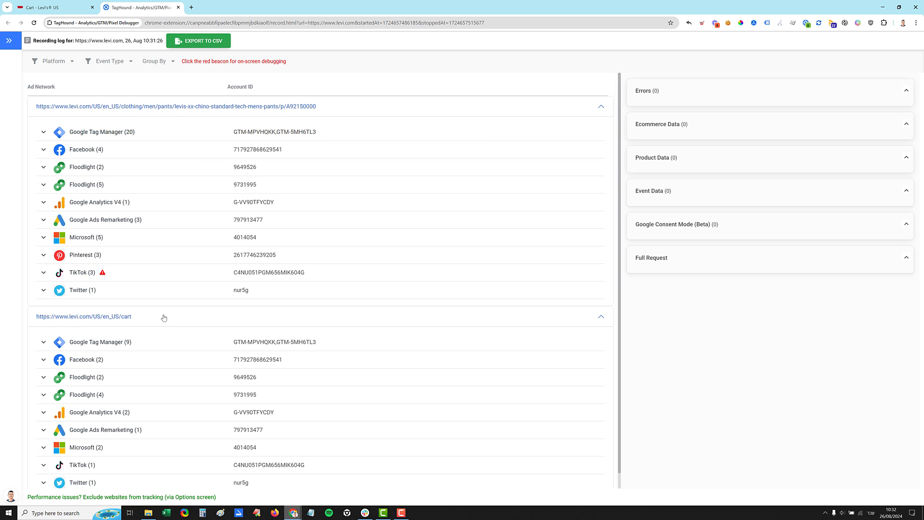
# Expand the Google Analytics V4 pageview and start a CSV export, cancelling the Save As dialog.
pyautogui.click(145, 202)
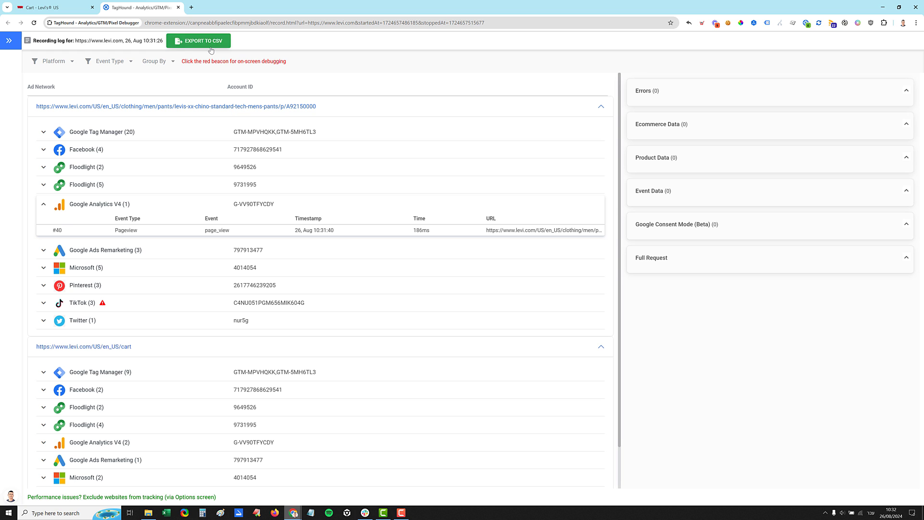
pyautogui.click(211, 43)
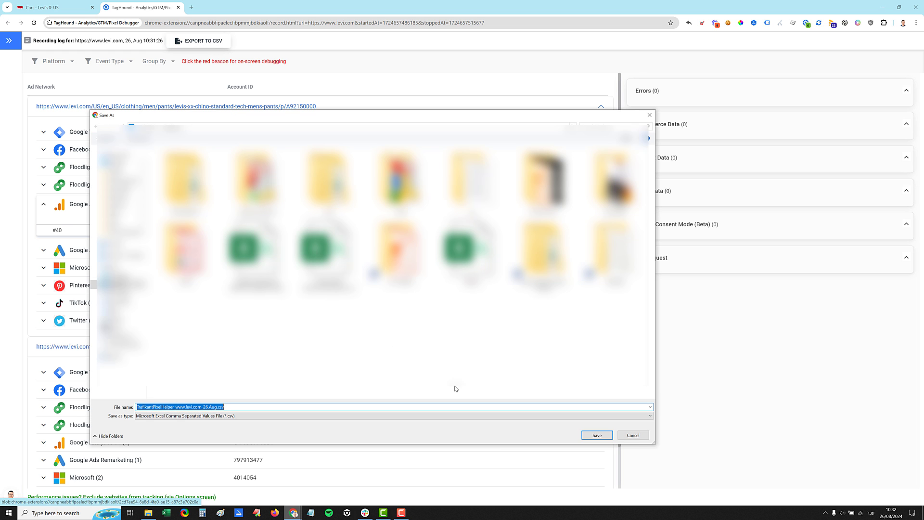
pyautogui.click(632, 435)
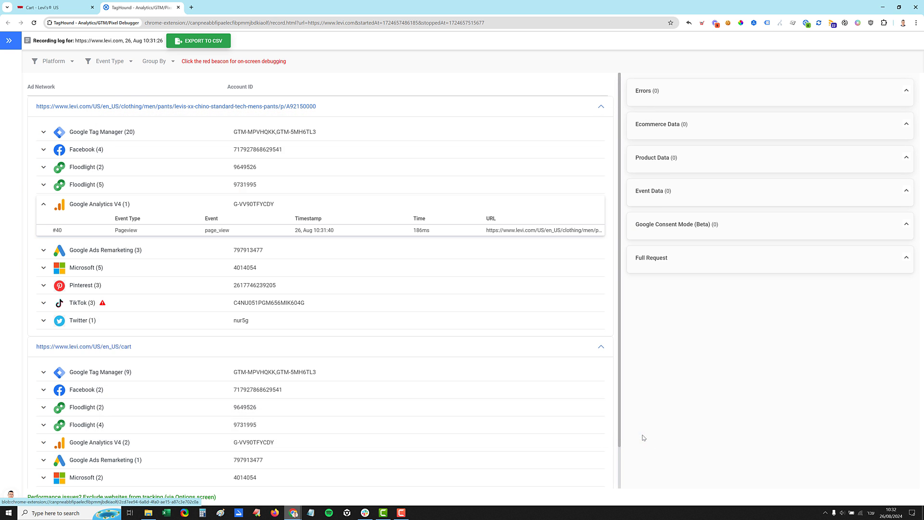
# Go to TagHound's Chrome Web Store listing.
pyautogui.scroll(-1, 621, 456)
pyautogui.scroll(-1, 622, 456)
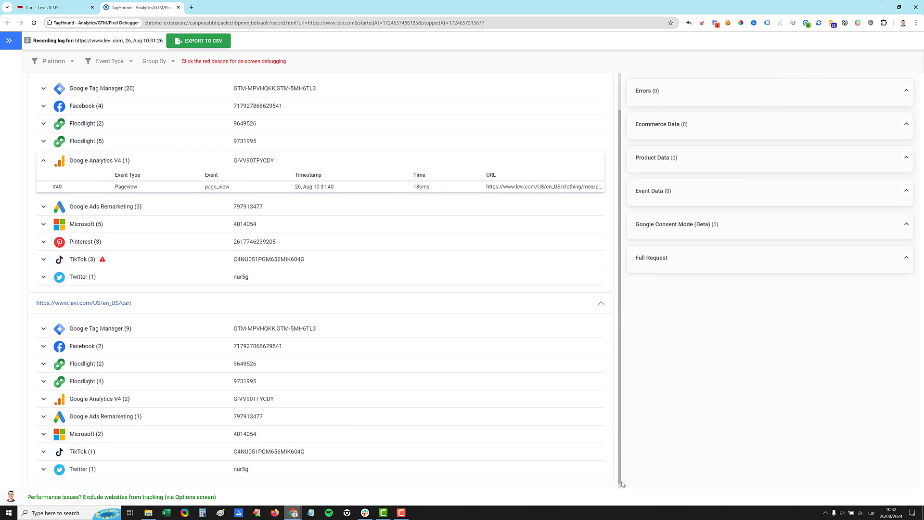
pyautogui.scroll(2, 317, 289)
pyautogui.click(22, 206)
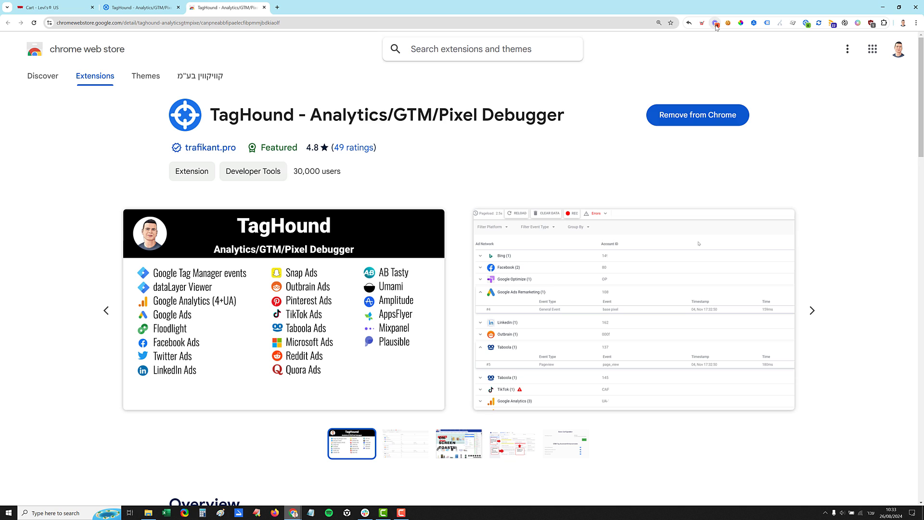
# Launch the TagHound debugger from the toolbar popup into its own separate browser tab.
pyautogui.click(806, 22)
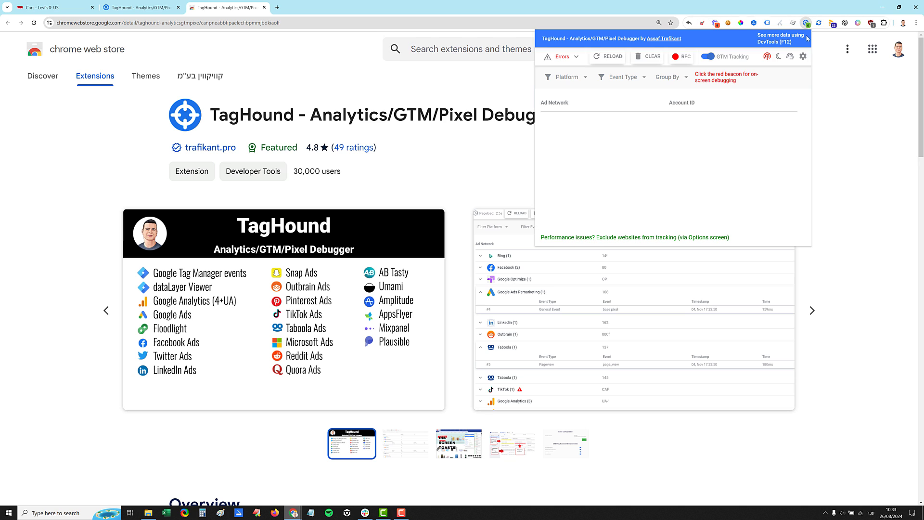
pyautogui.click(789, 57)
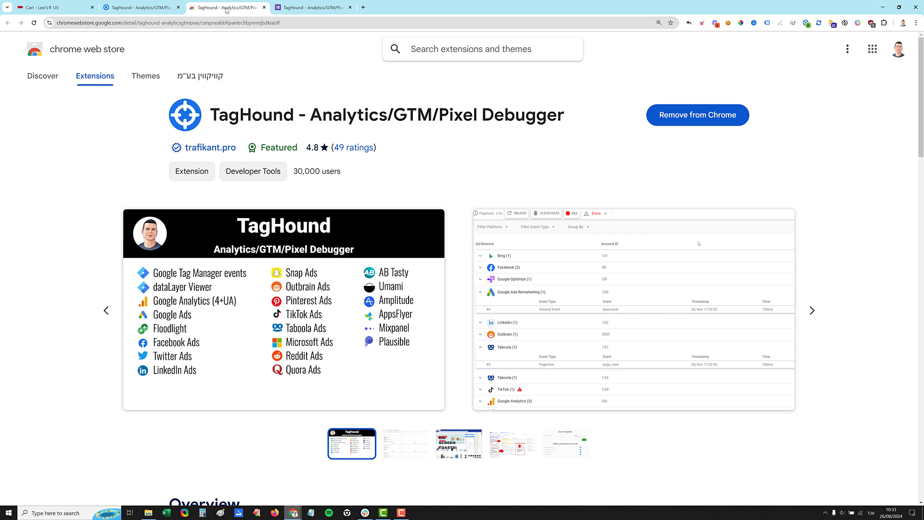